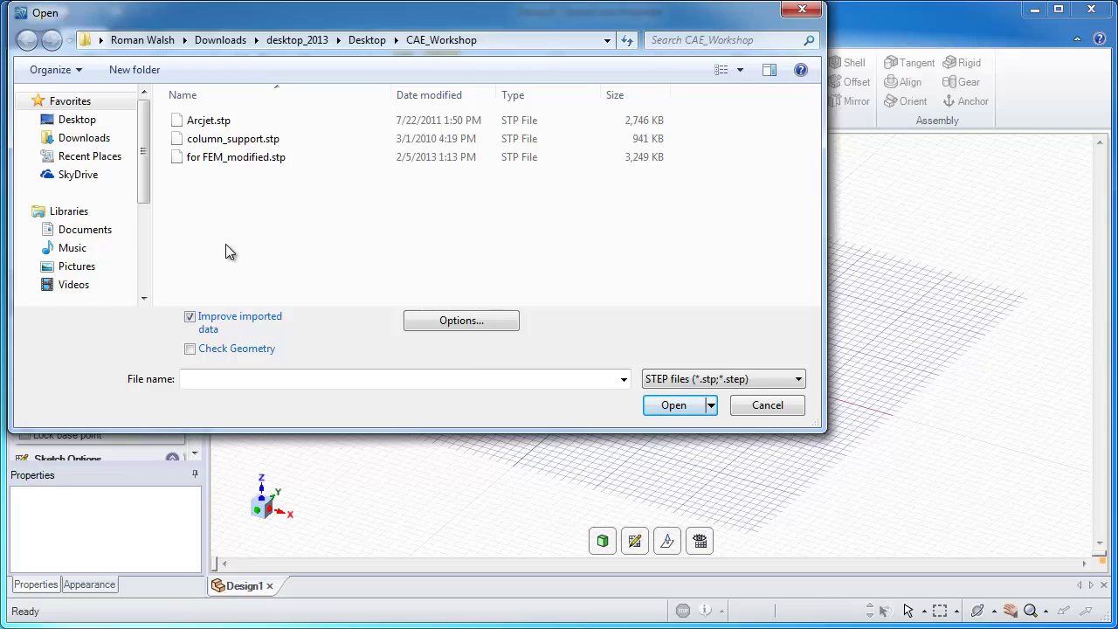
- Open 'for FEM_modified.stp' from CAE_Workshop to load the finned housing as Solid1
{"action": "double_click", "coordinate": [237, 162]}
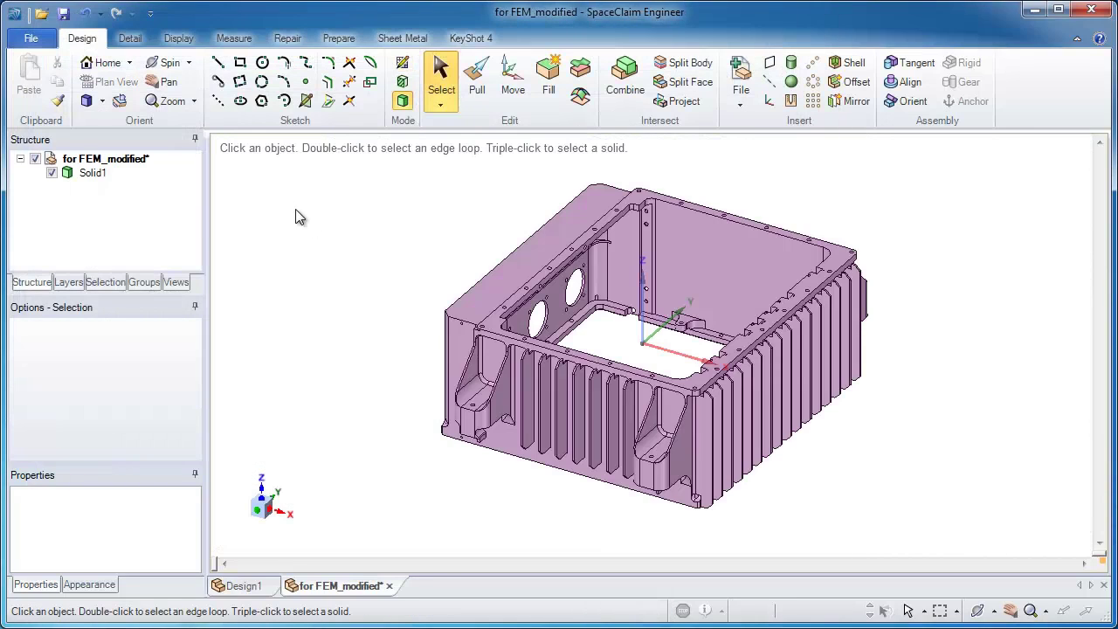
- Fill the raised J5 label faces on the hole-covered plate so it disappears
{"action": "mouse_move", "coordinate": [342, 240]}
{"action": "middle_mouse_down"}
{"action": "mouse_move", "coordinate": [541, 264]}
{"action": "mouse_move", "coordinate": [516, 438]}
{"action": "mouse_move", "coordinate": [479, 448]}
{"action": "middle_mouse_up"}
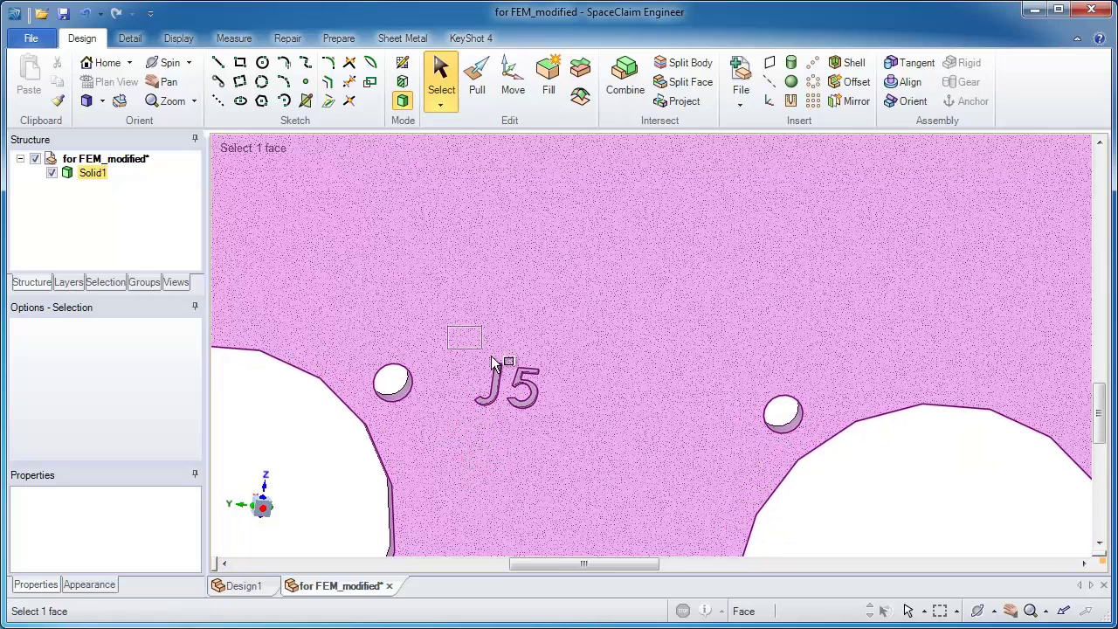
{"action": "left_click_drag", "start_coordinate": [498, 363], "coordinate": [575, 443]}
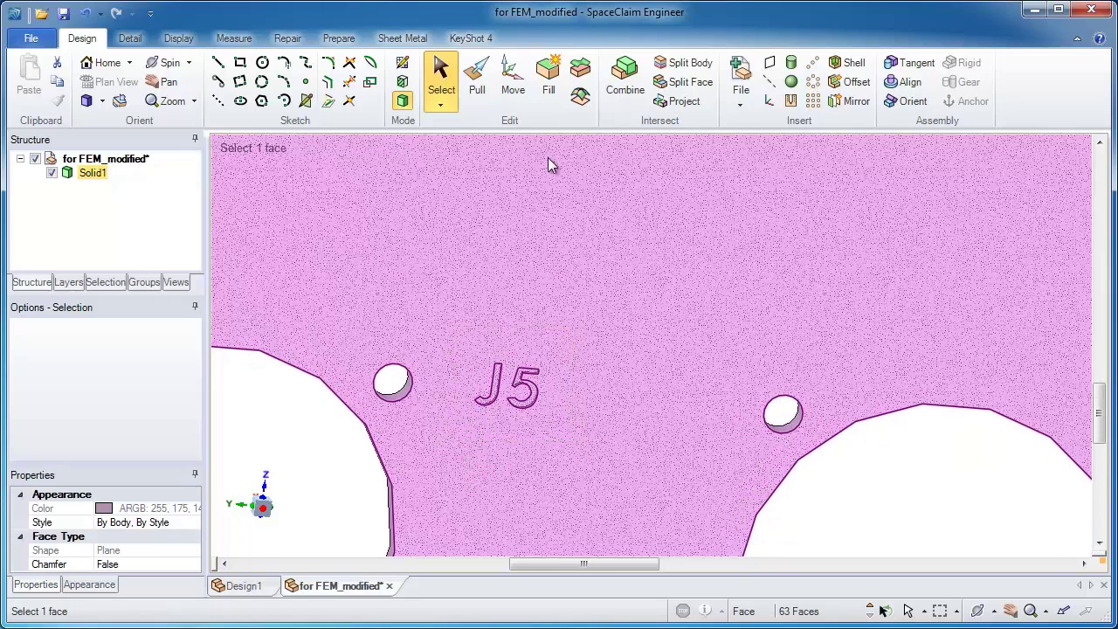
{"action": "left_click", "coordinate": [552, 98]}
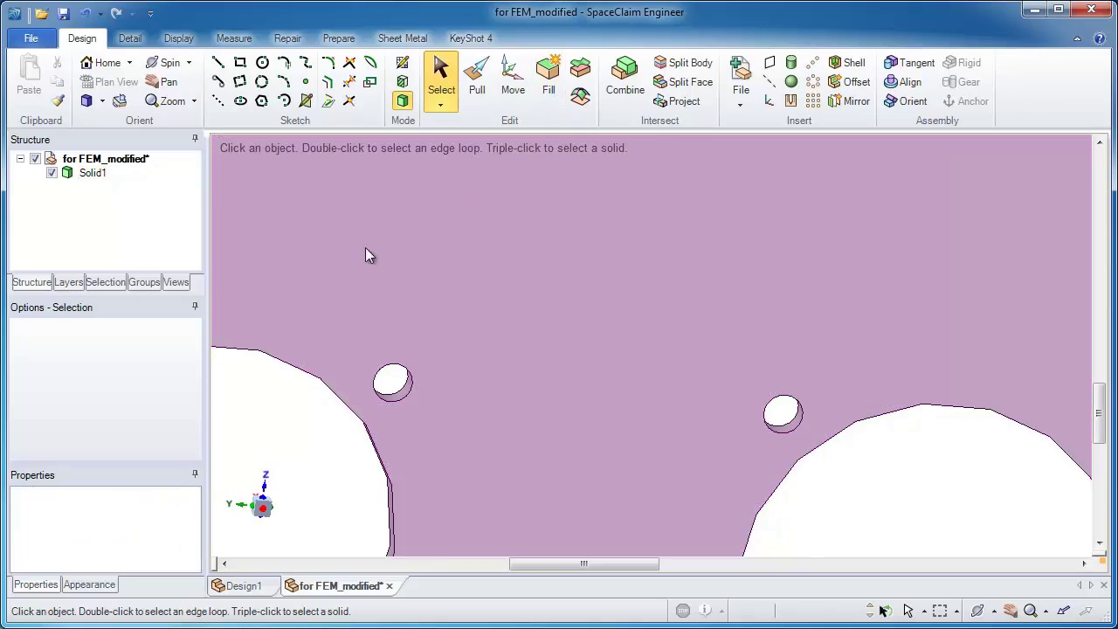
- Fill the plate face together with the J3 label hole faces
{"action": "left_click", "coordinate": [365, 241]}
{"action": "scroll", "coordinate": [362, 232], "scroll_direction": "down", "scroll_amount": 2}
{"action": "scroll", "coordinate": [316, 227], "scroll_direction": "down", "scroll_amount": 3}
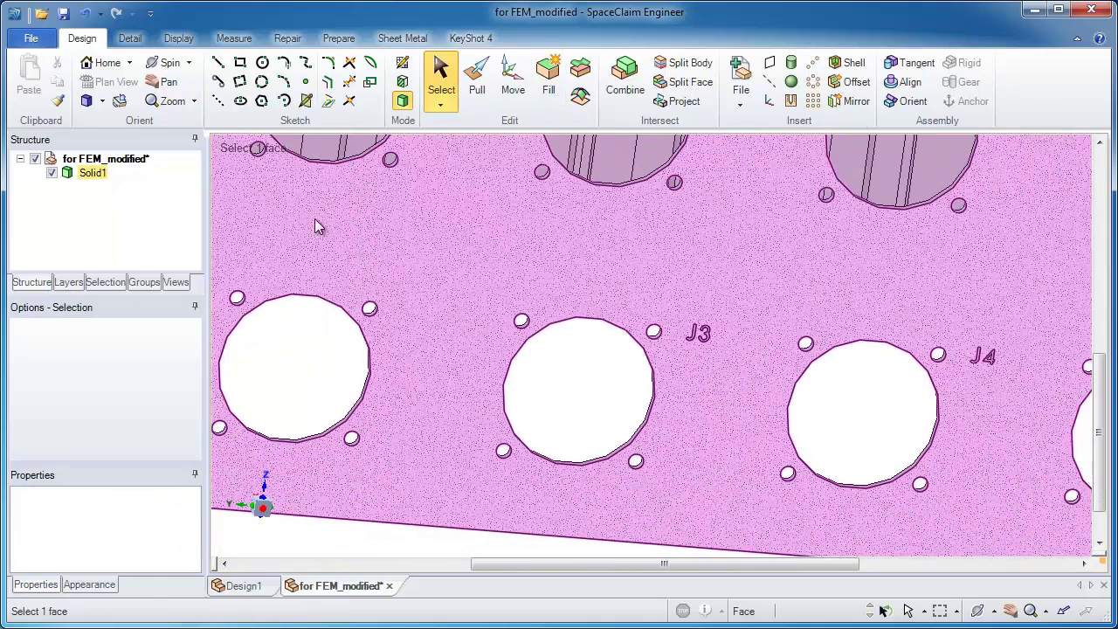
{"action": "left_click_drag", "start_coordinate": [316, 227], "coordinate": [563, 380]}
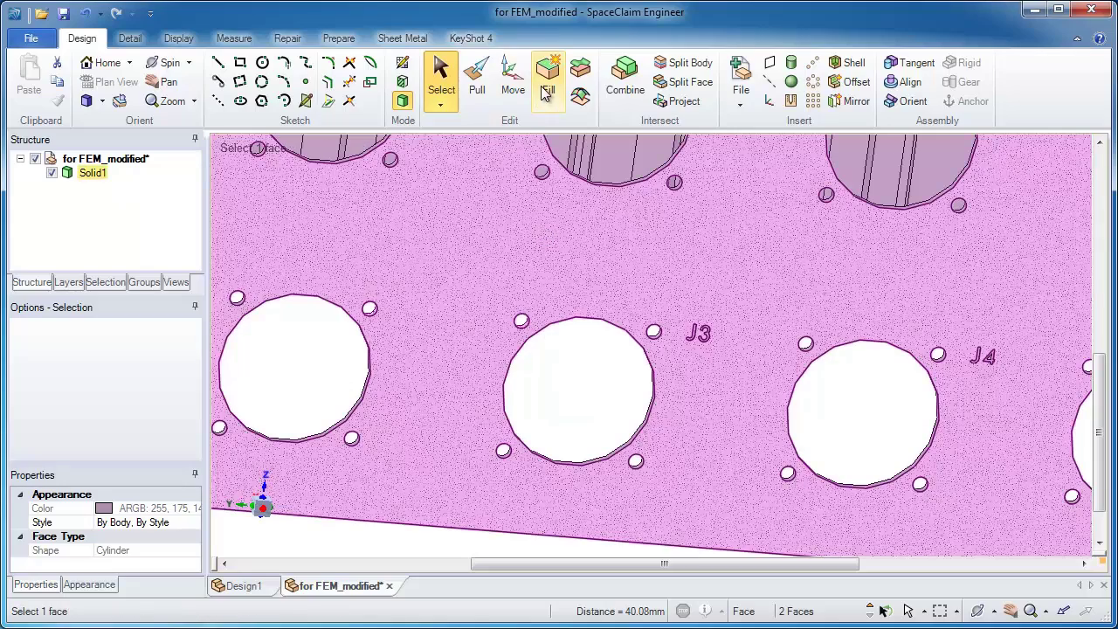
{"action": "left_click", "coordinate": [545, 93]}
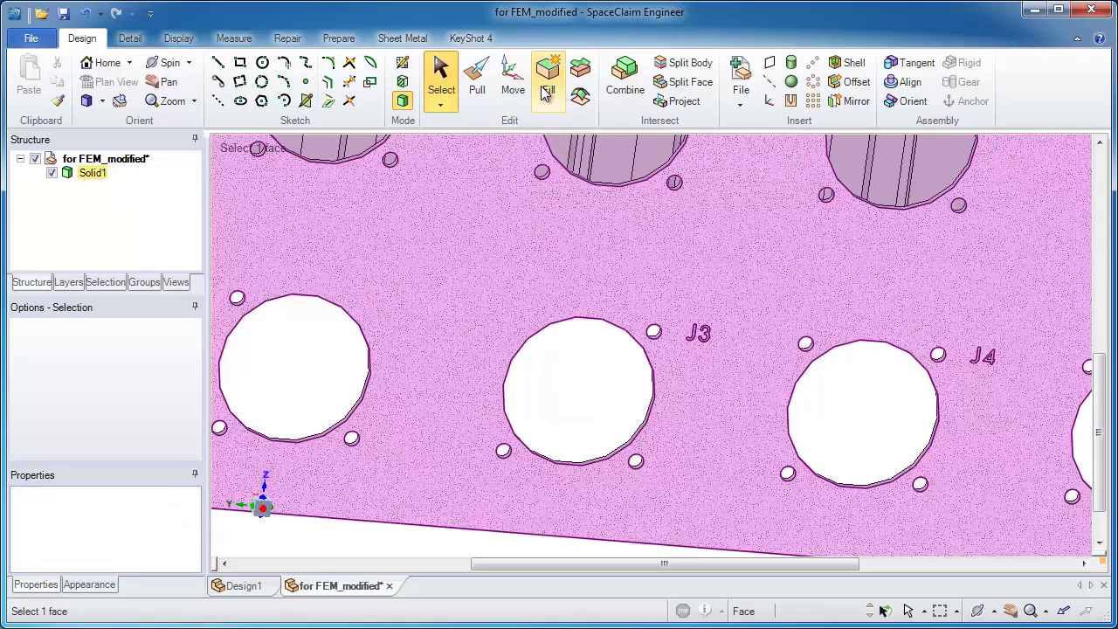
- Zoom in and select the J face of the J3 label
{"action": "scroll", "coordinate": [698, 332], "scroll_direction": "up", "scroll_amount": 2}
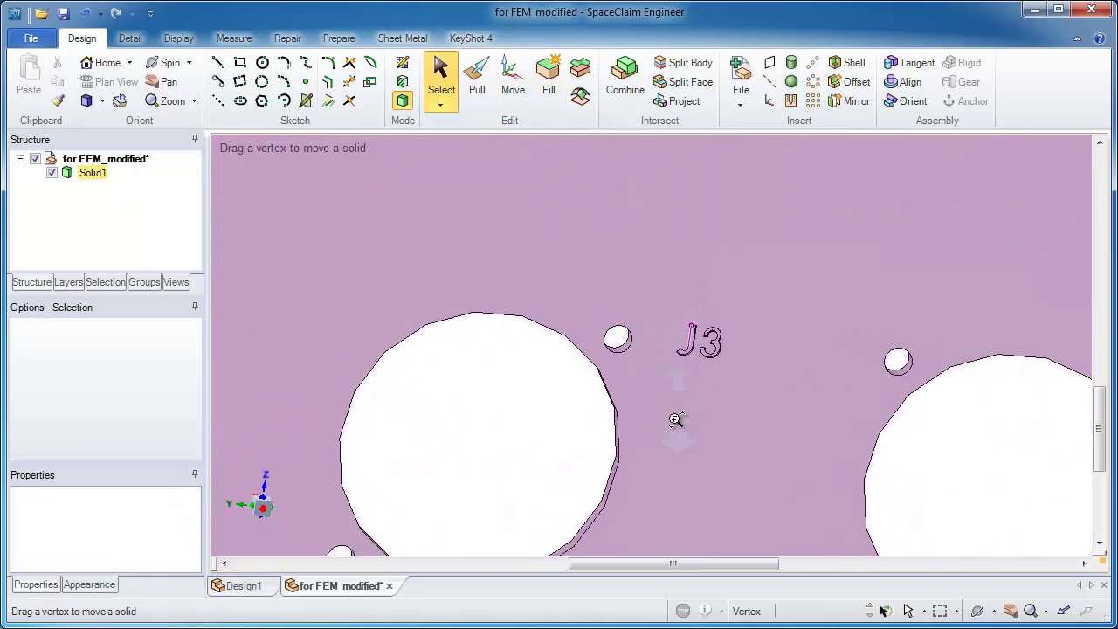
{"action": "scroll", "coordinate": [686, 377], "scroll_direction": "up", "scroll_amount": 2}
{"action": "scroll", "coordinate": [686, 377], "scroll_direction": "up", "scroll_amount": 2}
{"action": "scroll", "coordinate": [686, 367], "scroll_direction": "up", "scroll_amount": 2}
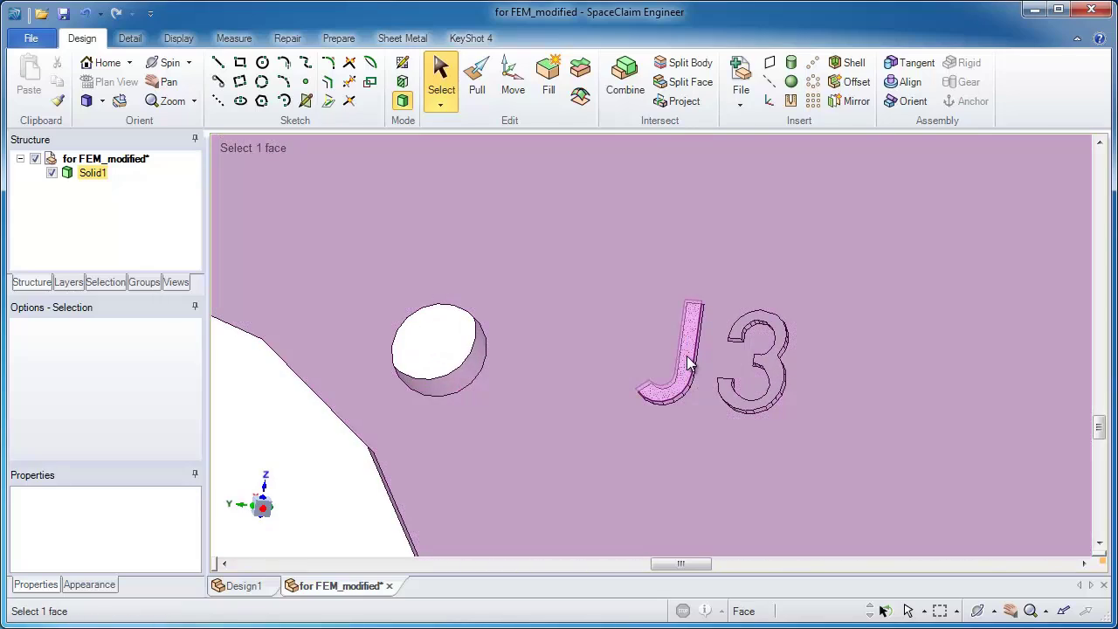
{"action": "left_click", "coordinate": [690, 365]}
- Select the plate face and all faces coincident with it
{"action": "left_click", "coordinate": [336, 301]}
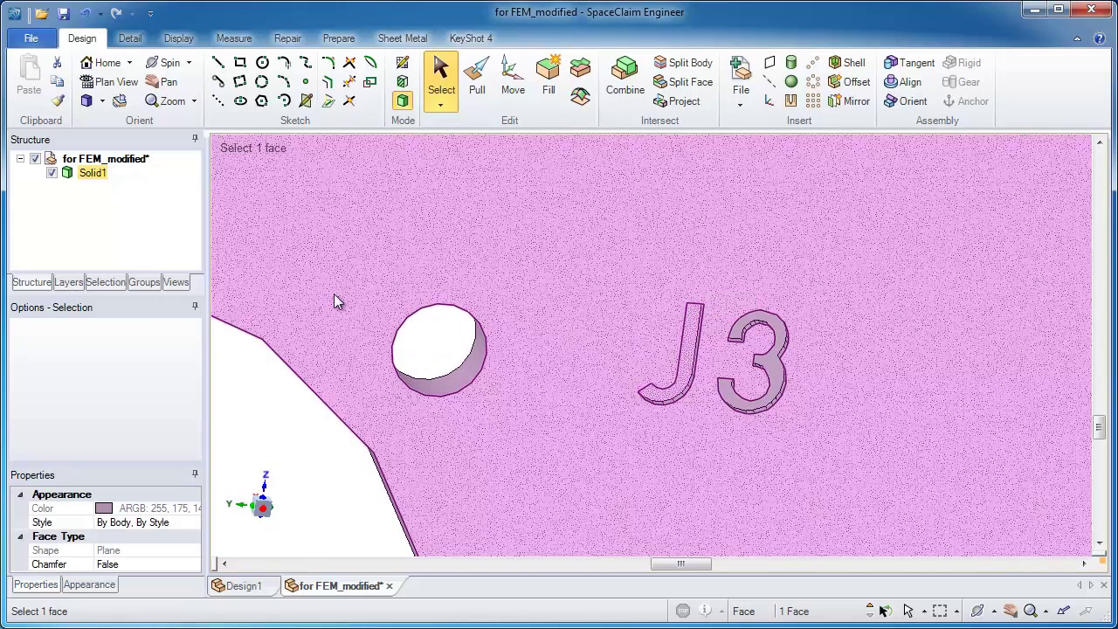
{"action": "left_click", "coordinate": [111, 284]}
{"action": "left_click_drag", "start_coordinate": [114, 337], "coordinate": [117, 371]}
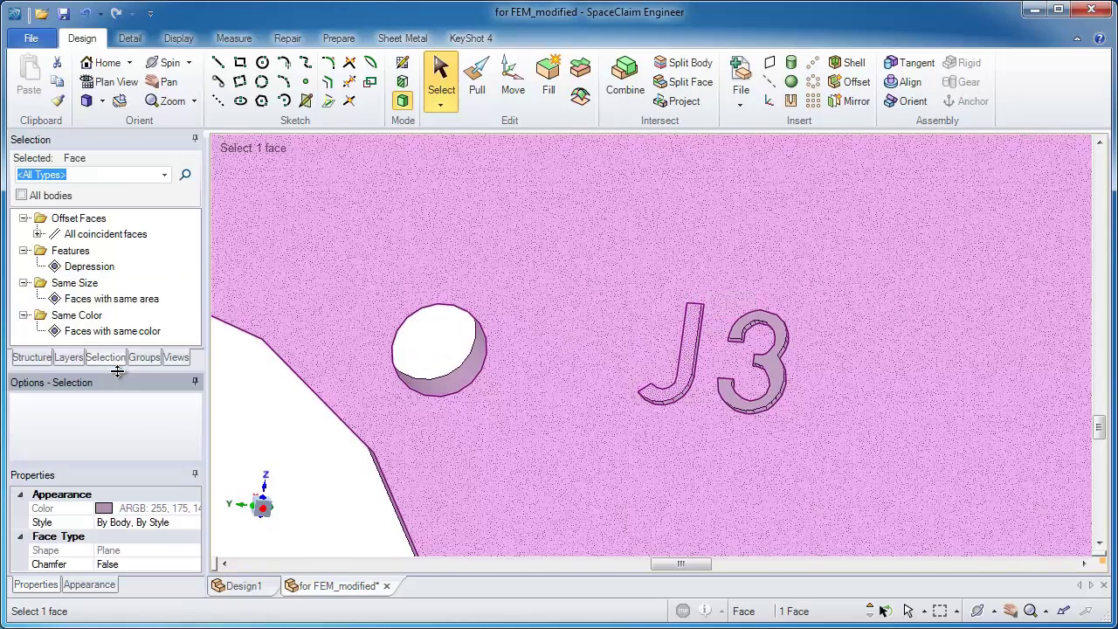
{"action": "left_click", "coordinate": [142, 237]}
- Select every label Depression feature on the plate and fill them all
{"action": "left_click", "coordinate": [185, 176]}
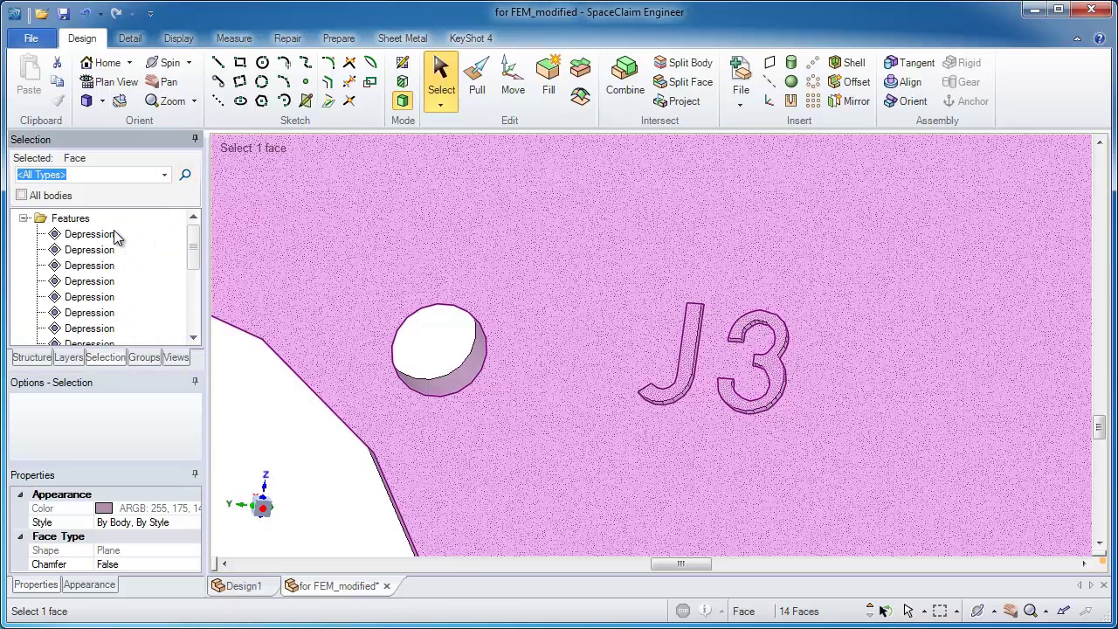
{"action": "left_click", "coordinate": [113, 229]}
{"action": "scroll", "coordinate": [110, 242], "scroll_direction": "down", "scroll_amount": 2}
{"action": "scroll", "coordinate": [98, 262], "scroll_direction": "down", "scroll_amount": 2}
{"action": "left_click", "coordinate": [105, 276], "text": "ctrl"}
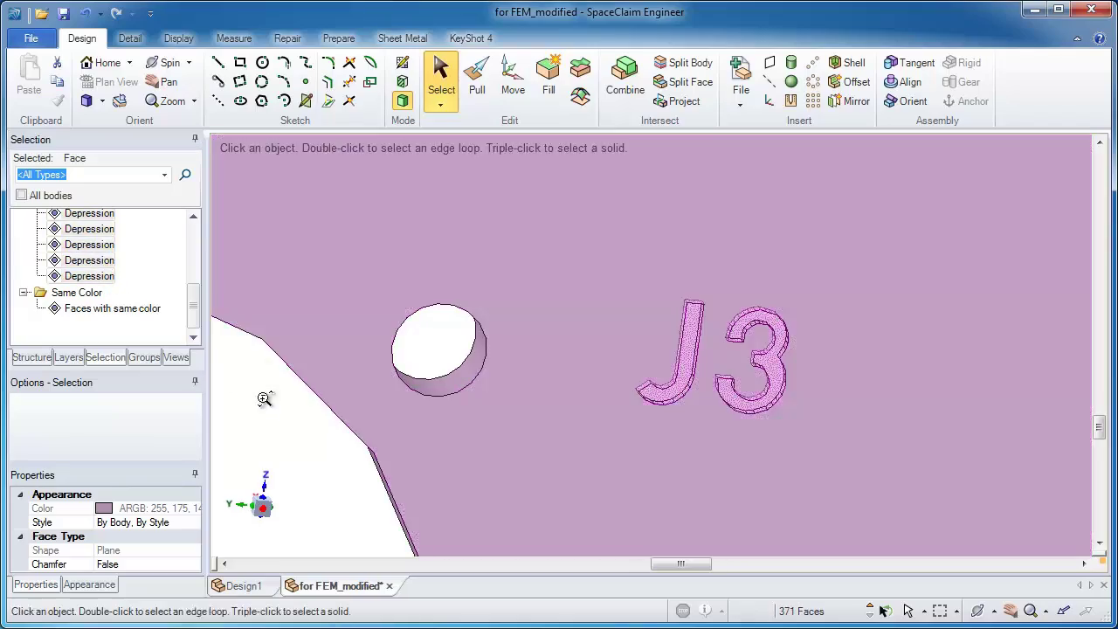
{"action": "scroll", "coordinate": [262, 394], "scroll_direction": "down", "scroll_amount": 2}
{"action": "scroll", "coordinate": [262, 294], "scroll_direction": "down", "scroll_amount": 2}
{"action": "scroll", "coordinate": [256, 237], "scroll_direction": "down", "scroll_amount": 2}
{"action": "scroll", "coordinate": [381, 282], "scroll_direction": "down", "scroll_amount": 2}
{"action": "scroll", "coordinate": [414, 292], "scroll_direction": "down", "scroll_amount": 2}
{"action": "scroll", "coordinate": [428, 377], "scroll_direction": "down", "scroll_amount": 2}
{"action": "scroll", "coordinate": [505, 398], "scroll_direction": "down", "scroll_amount": 2}
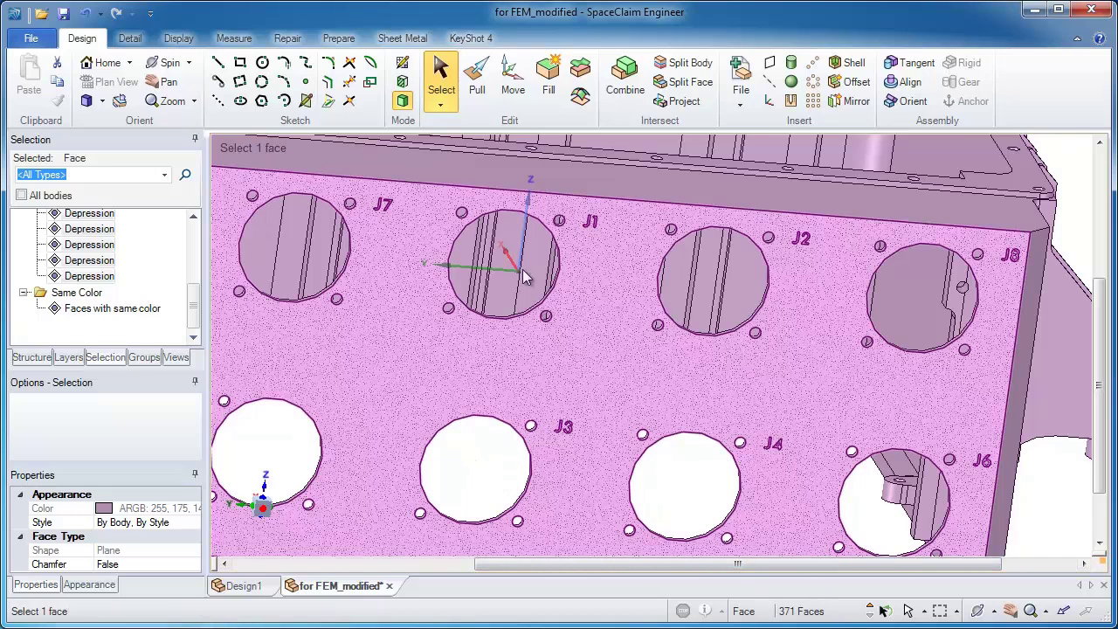
{"action": "left_click", "coordinate": [548, 91]}
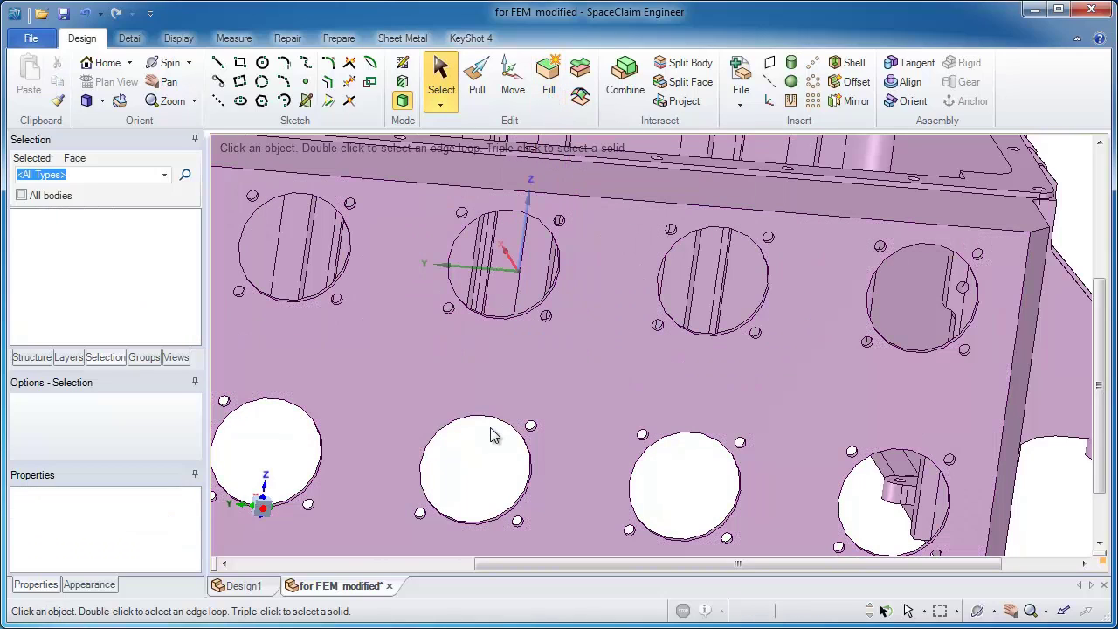
- Fill every 2 mm hole on the housing using Holes equal to 2mm
{"action": "left_click", "coordinate": [560, 445]}
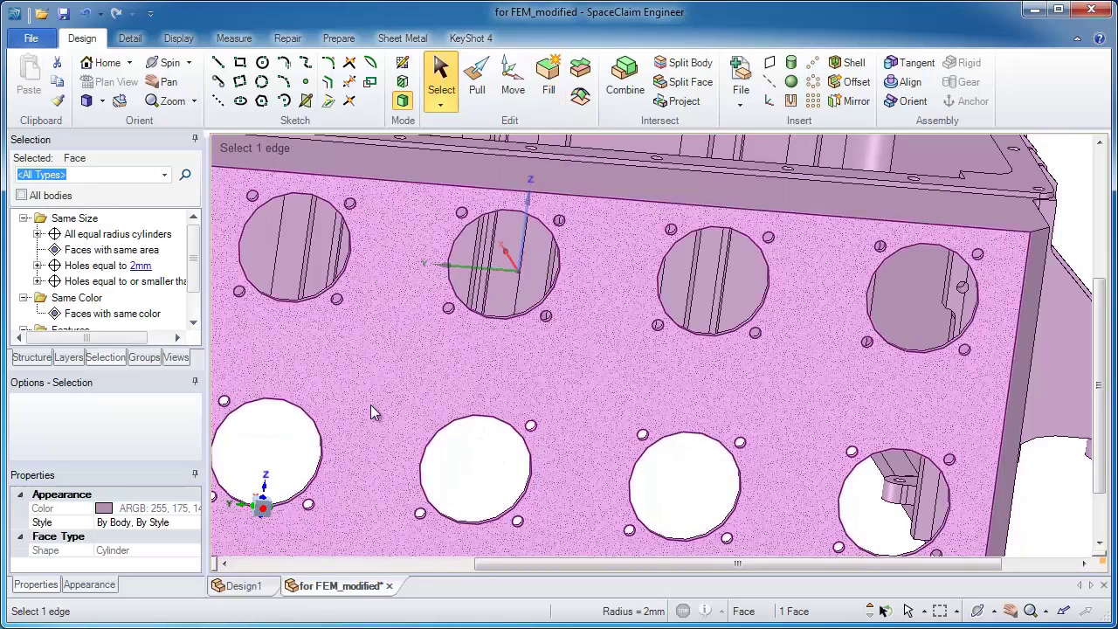
{"action": "left_click", "coordinate": [118, 267]}
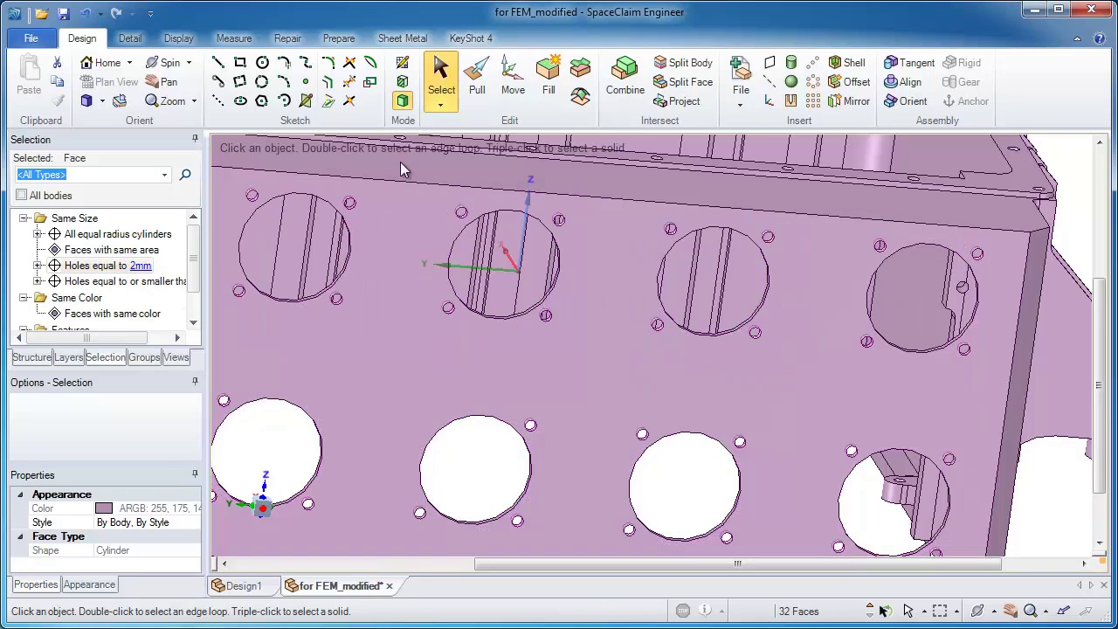
{"action": "left_click", "coordinate": [549, 92]}
- Orbit to the housing's top interior and select the top rim edge
{"action": "middle_click_drag", "start_coordinate": [427, 250], "coordinate": [589, 294]}
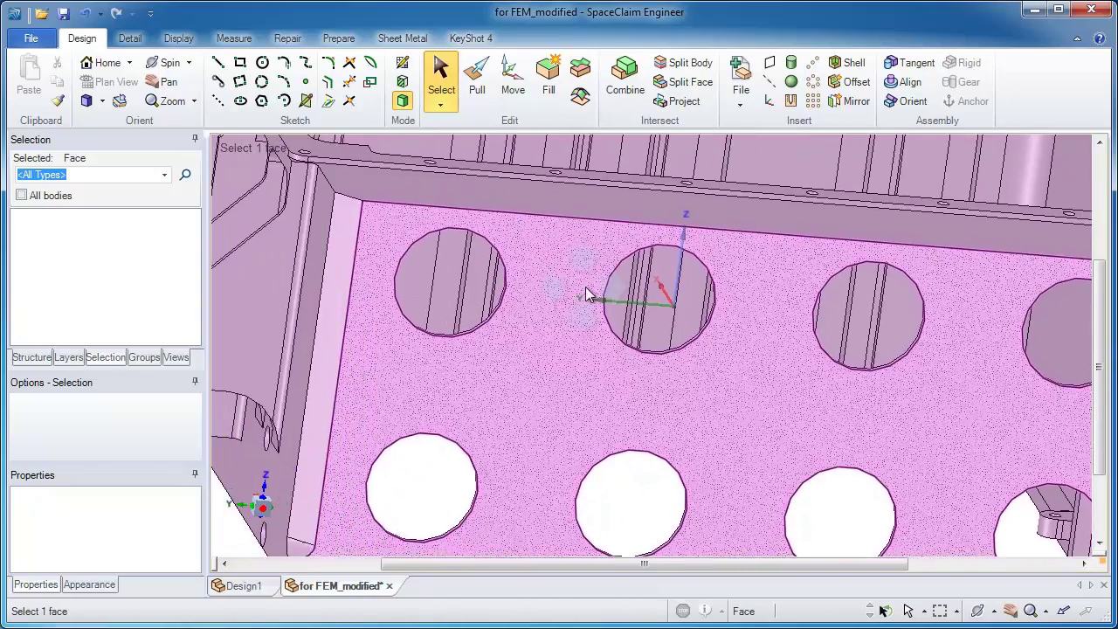
{"action": "scroll", "coordinate": [474, 287], "scroll_direction": "down", "scroll_amount": 2}
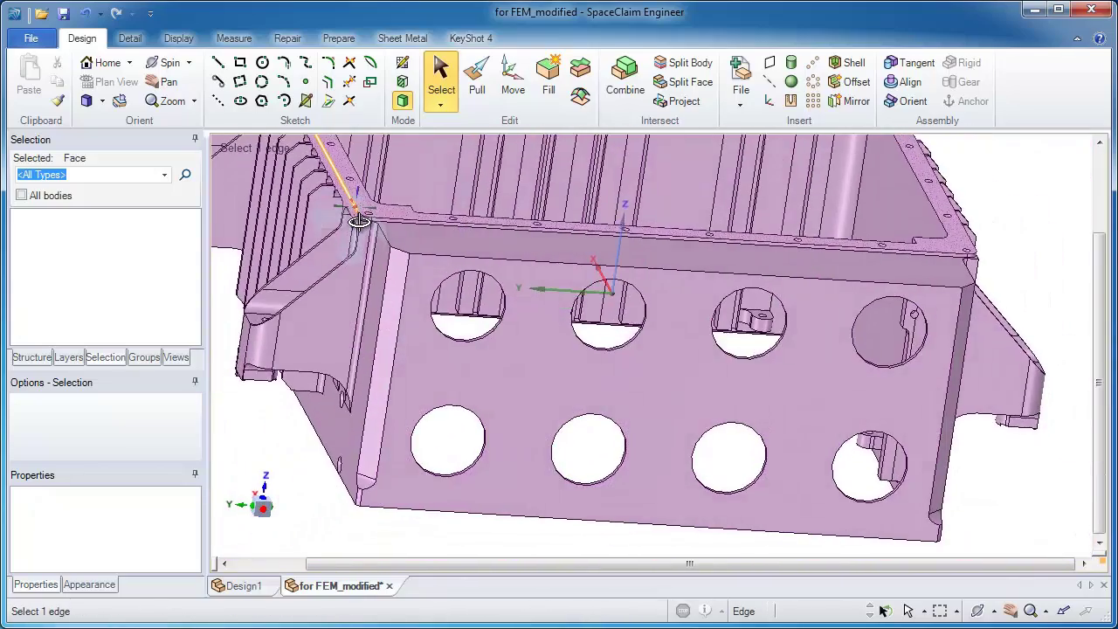
{"action": "middle_click_drag", "start_coordinate": [435, 277], "coordinate": [409, 329]}
{"action": "scroll", "coordinate": [409, 328], "scroll_direction": "up", "scroll_amount": 2}
{"action": "left_click", "coordinate": [512, 313], "text": "ctrl"}
- Select a small rim hole and fill every hole equal to 2.1 mm
{"action": "scroll", "coordinate": [507, 369], "scroll_direction": "up", "scroll_amount": 3}
{"action": "scroll", "coordinate": [505, 443], "scroll_direction": "down", "scroll_amount": 2}
{"action": "scroll", "coordinate": [504, 349], "scroll_direction": "up", "scroll_amount": 3}
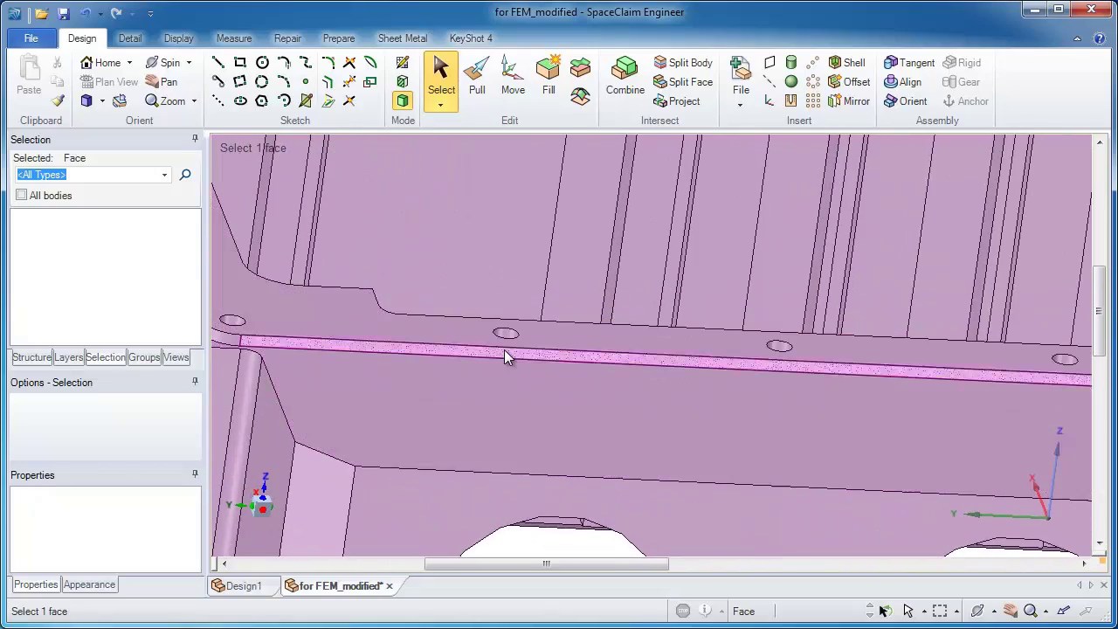
{"action": "left_click", "coordinate": [504, 356]}
{"action": "middle_click_drag", "start_coordinate": [502, 354], "coordinate": [497, 418]}
{"action": "scroll", "coordinate": [493, 406], "scroll_direction": "down", "scroll_amount": 2}
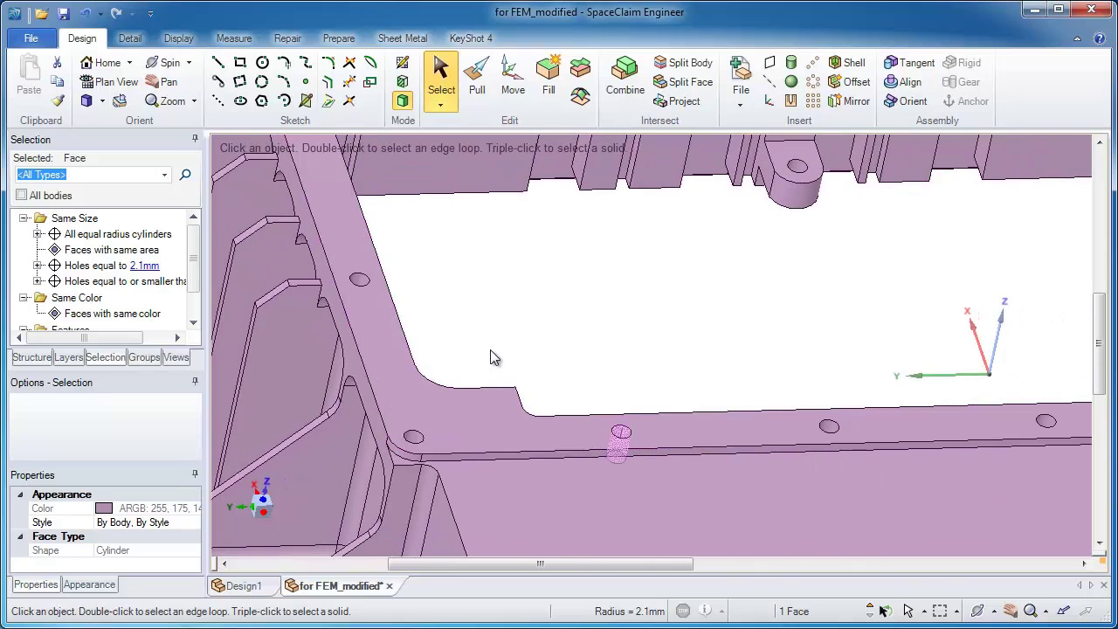
{"action": "left_click", "coordinate": [109, 265]}
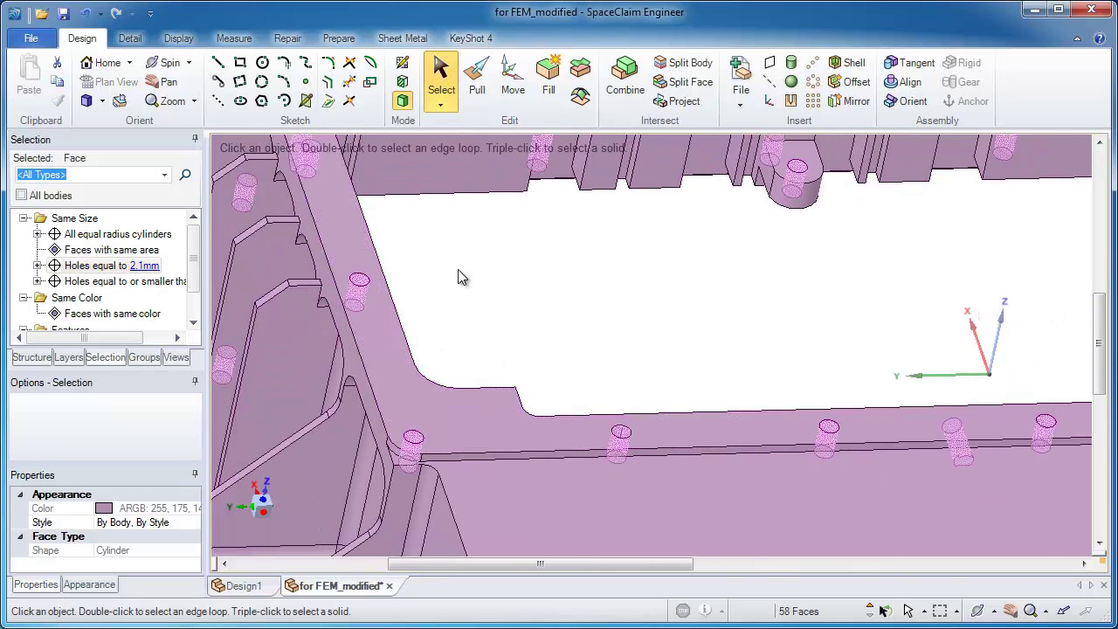
{"action": "left_click", "coordinate": [551, 90]}
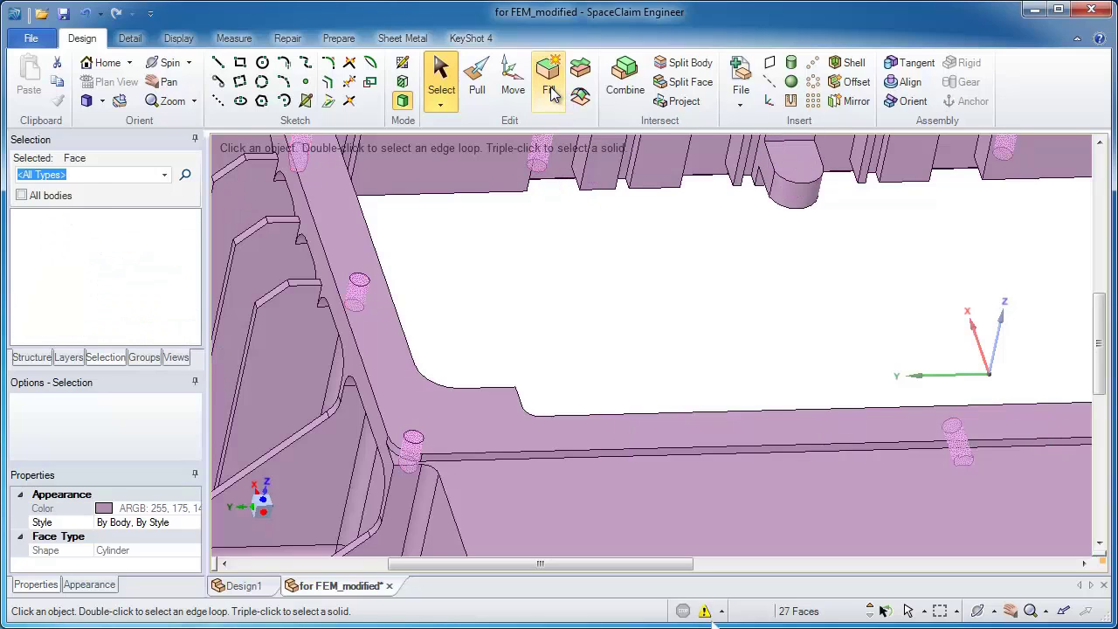
- Orbit the housing toward the leftover beam hole to look inside it
{"action": "middle_click_drag", "start_coordinate": [419, 224], "coordinate": [479, 329]}
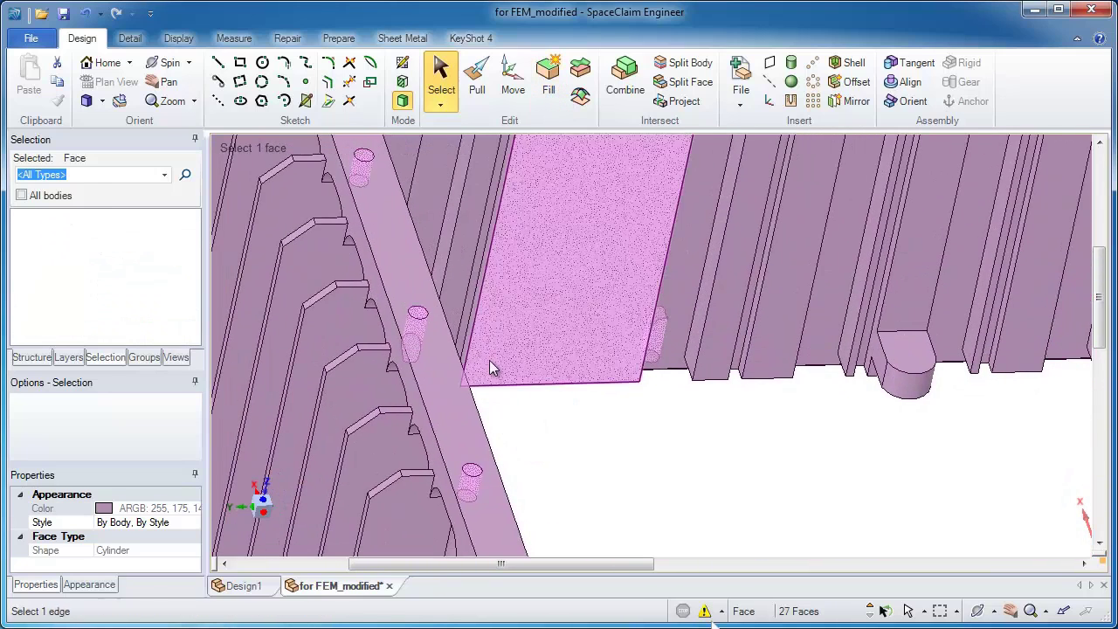
{"action": "mouse_move", "coordinate": [406, 280]}
{"action": "middle_mouse_down"}
{"action": "mouse_move", "coordinate": [387, 362]}
{"action": "mouse_move", "coordinate": [398, 422]}
{"action": "mouse_move", "coordinate": [387, 487]}
{"action": "middle_mouse_up"}
{"action": "mouse_move", "coordinate": [432, 401]}
{"action": "middle_mouse_down"}
{"action": "mouse_move", "coordinate": [425, 449]}
{"action": "mouse_move", "coordinate": [447, 412]}
{"action": "middle_mouse_up"}
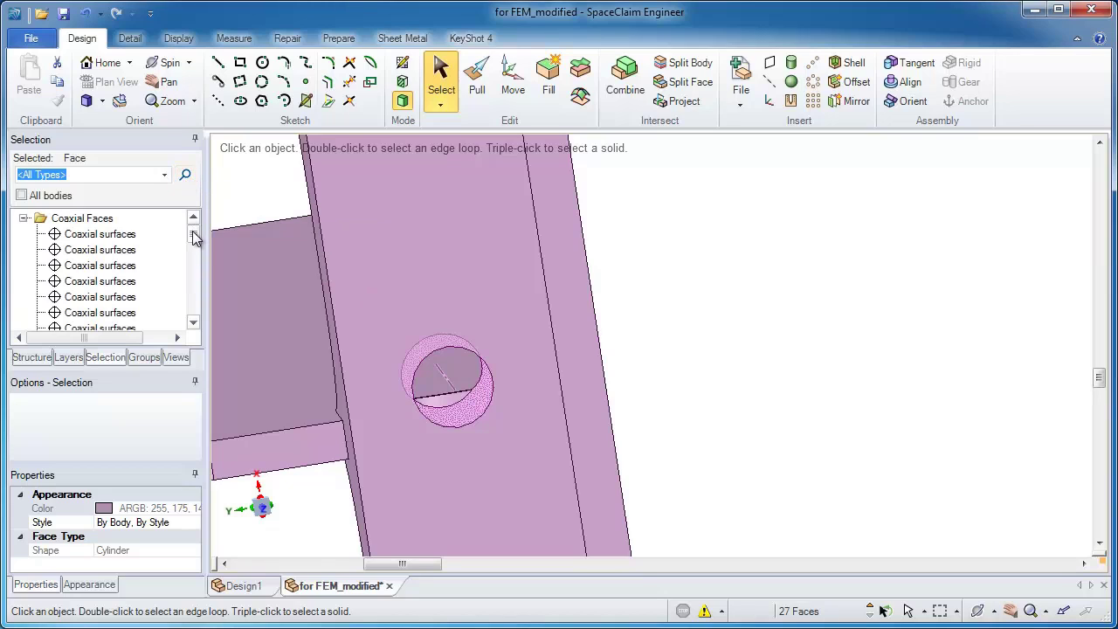
- Select the beam hole's Depression feature faces and fill the hole
{"action": "left_click_drag", "start_coordinate": [193, 232], "coordinate": [192, 262]}
{"action": "left_click", "coordinate": [107, 277]}
{"action": "scroll", "coordinate": [105, 288], "scroll_direction": "down", "scroll_amount": 2}
{"action": "scroll", "coordinate": [105, 288], "scroll_direction": "down", "scroll_amount": 2}
{"action": "scroll", "coordinate": [105, 297], "scroll_direction": "down", "scroll_amount": 2}
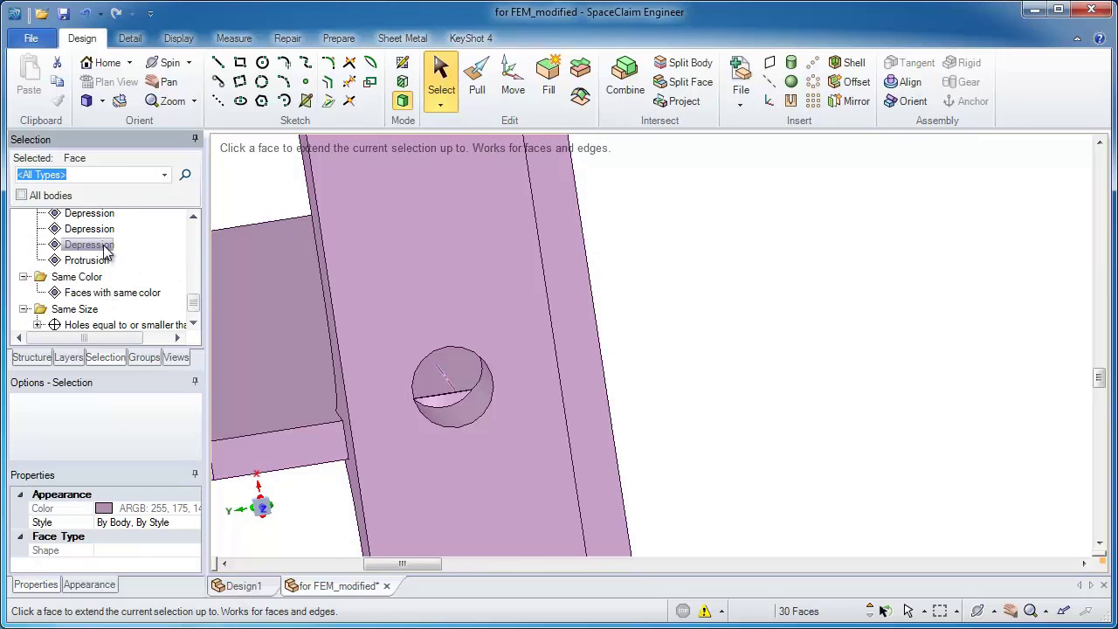
{"action": "left_click", "coordinate": [96, 245]}
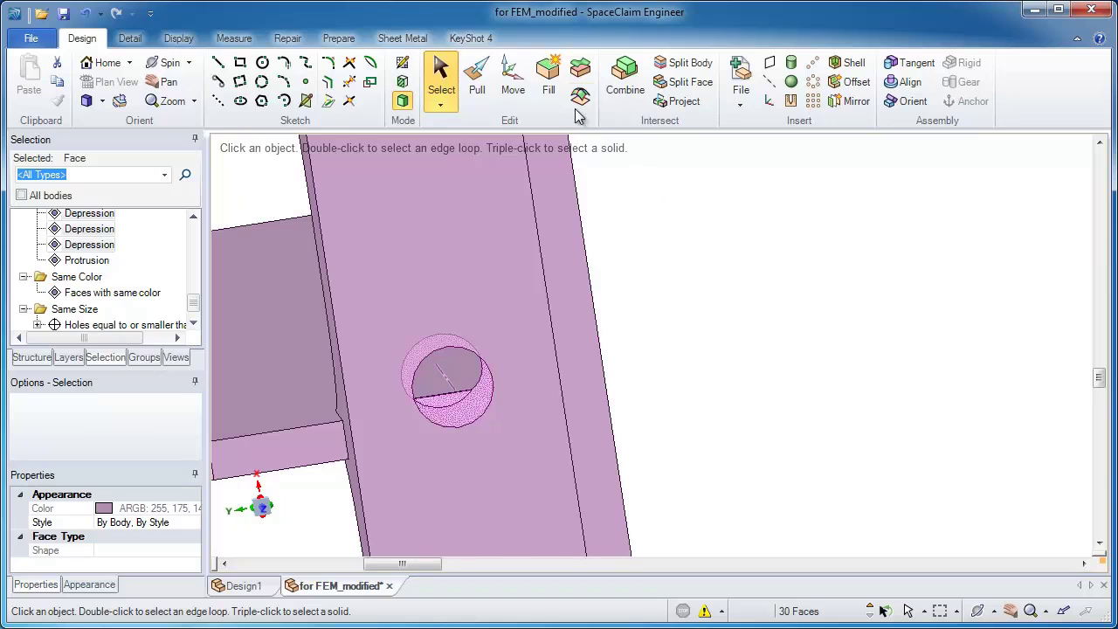
{"action": "left_click", "coordinate": [552, 94]}
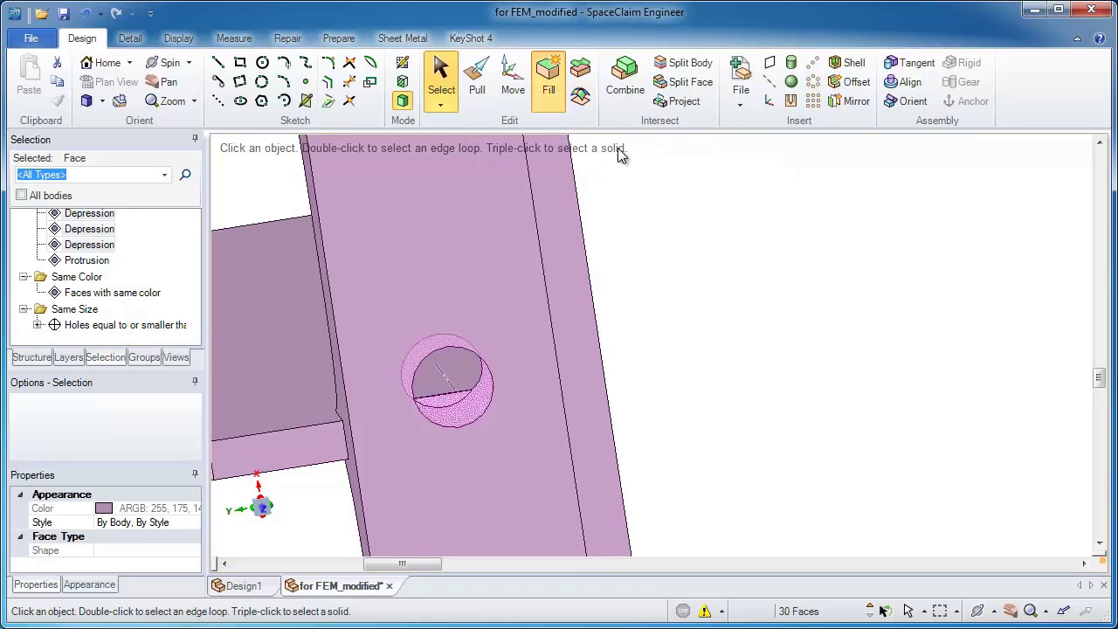
{"action": "scroll", "coordinate": [664, 332], "scroll_direction": "down", "scroll_amount": 3}
{"action": "scroll", "coordinate": [632, 299], "scroll_direction": "down", "scroll_amount": 3}
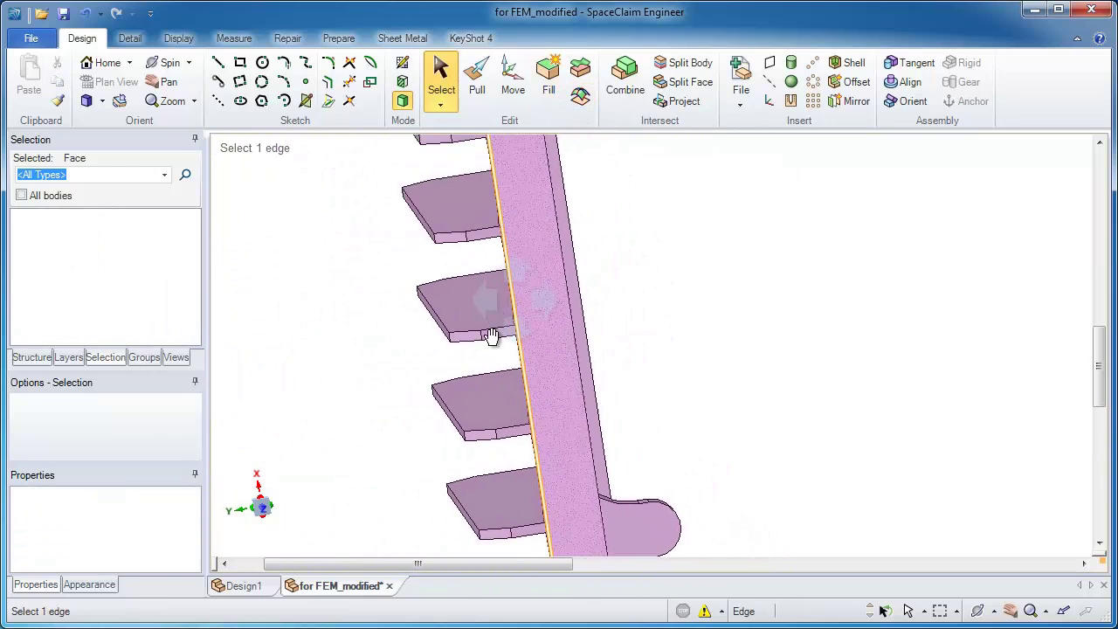
{"action": "scroll", "coordinate": [464, 300], "scroll_direction": "up", "scroll_amount": 3}
{"action": "scroll", "coordinate": [464, 373], "scroll_direction": "up", "scroll_amount": 3}
{"action": "scroll", "coordinate": [475, 299], "scroll_direction": "up", "scroll_amount": 3}
{"action": "scroll", "coordinate": [475, 298], "scroll_direction": "down", "scroll_amount": 3}
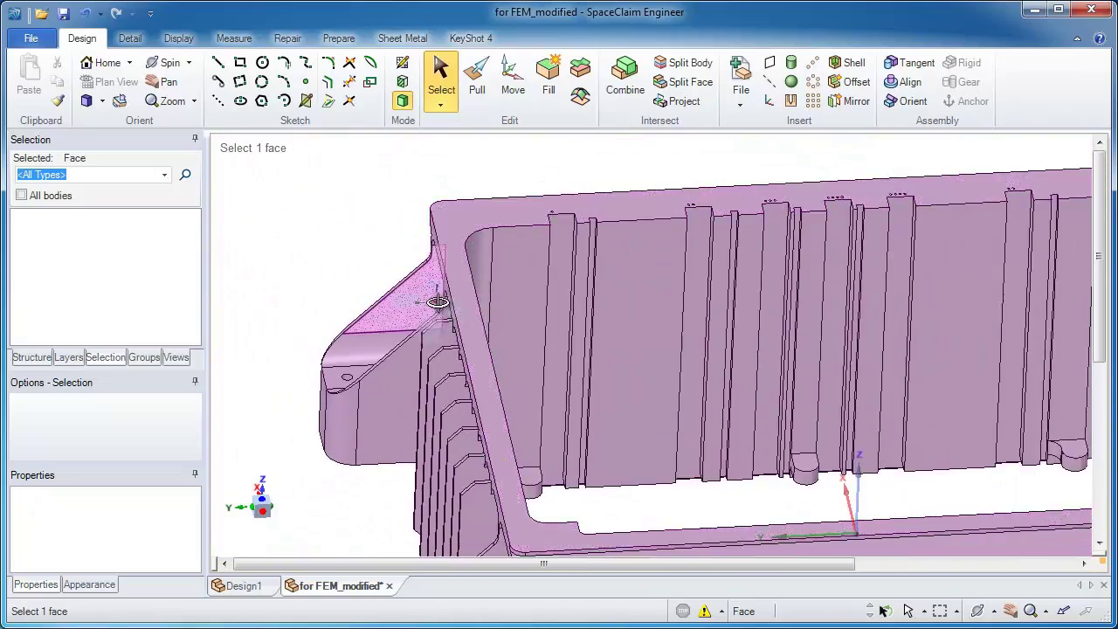
- Detect the housing's small and sliver faces with Repair > Small Faces
{"action": "mouse_move", "coordinate": [440, 299]}
{"action": "middle_mouse_down"}
{"action": "mouse_move", "coordinate": [499, 311]}
{"action": "mouse_move", "coordinate": [390, 207]}
{"action": "middle_mouse_up"}
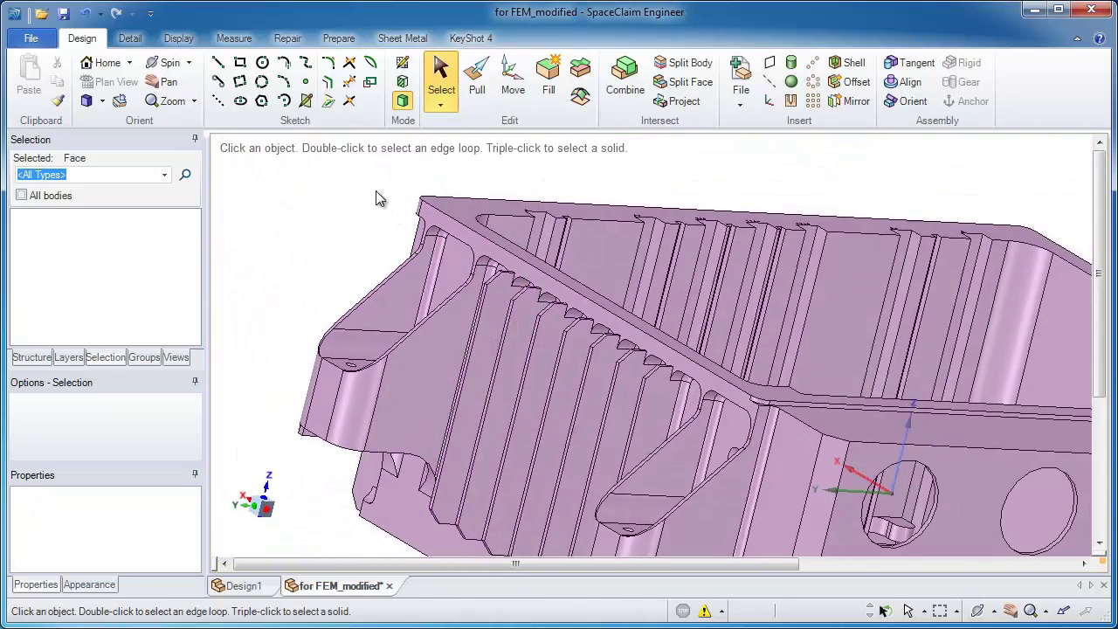
{"action": "left_click", "coordinate": [288, 38]}
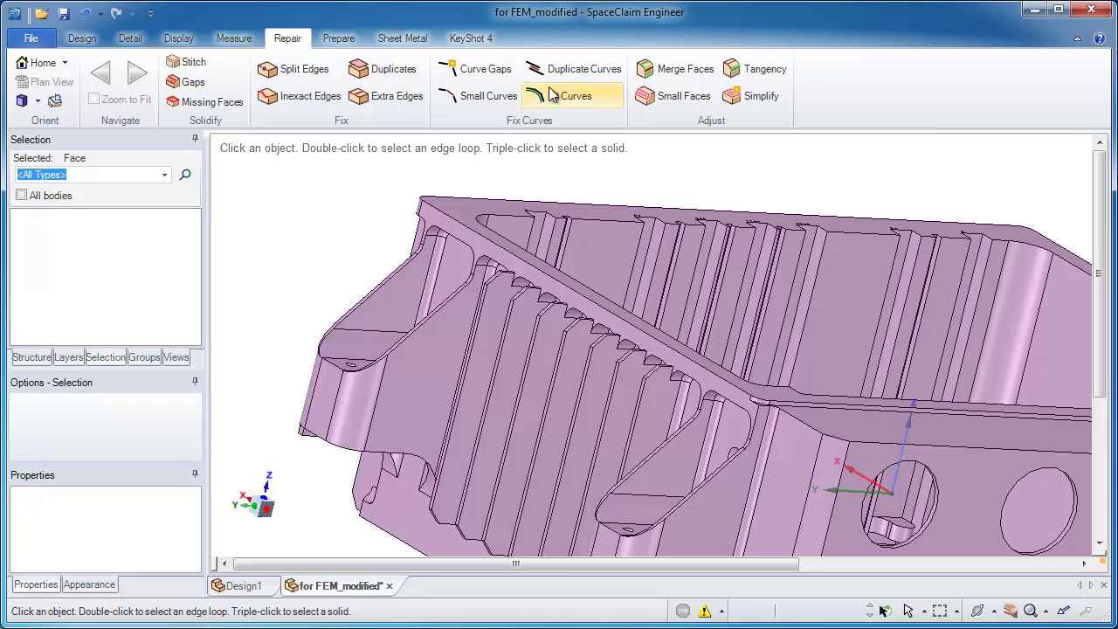
{"action": "left_click", "coordinate": [644, 100]}
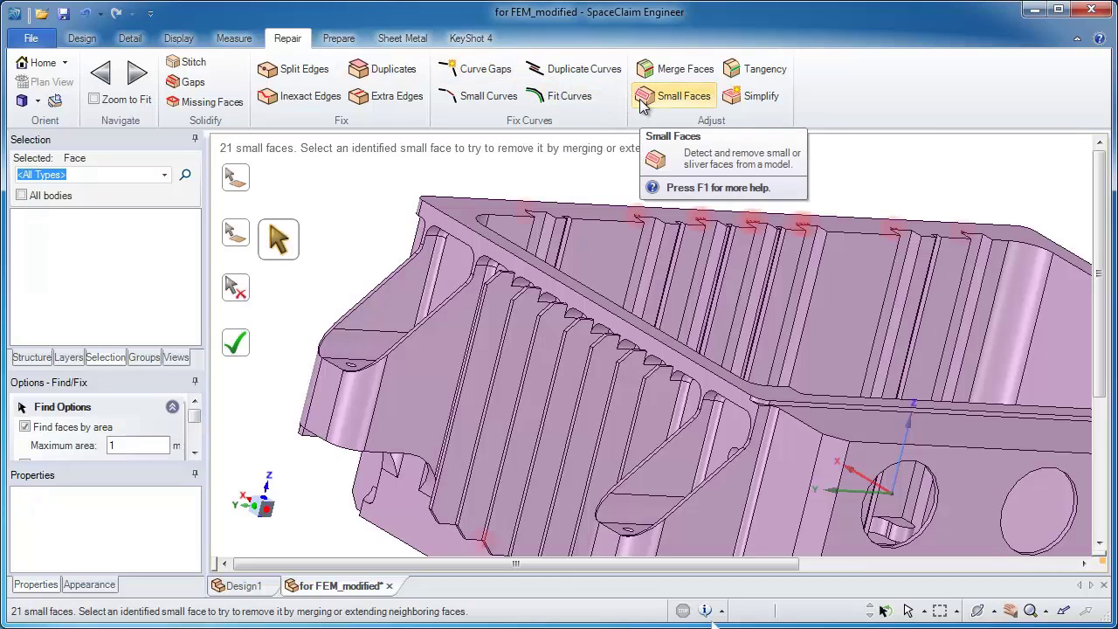
{"action": "left_click_drag", "start_coordinate": [192, 417], "coordinate": [194, 437]}
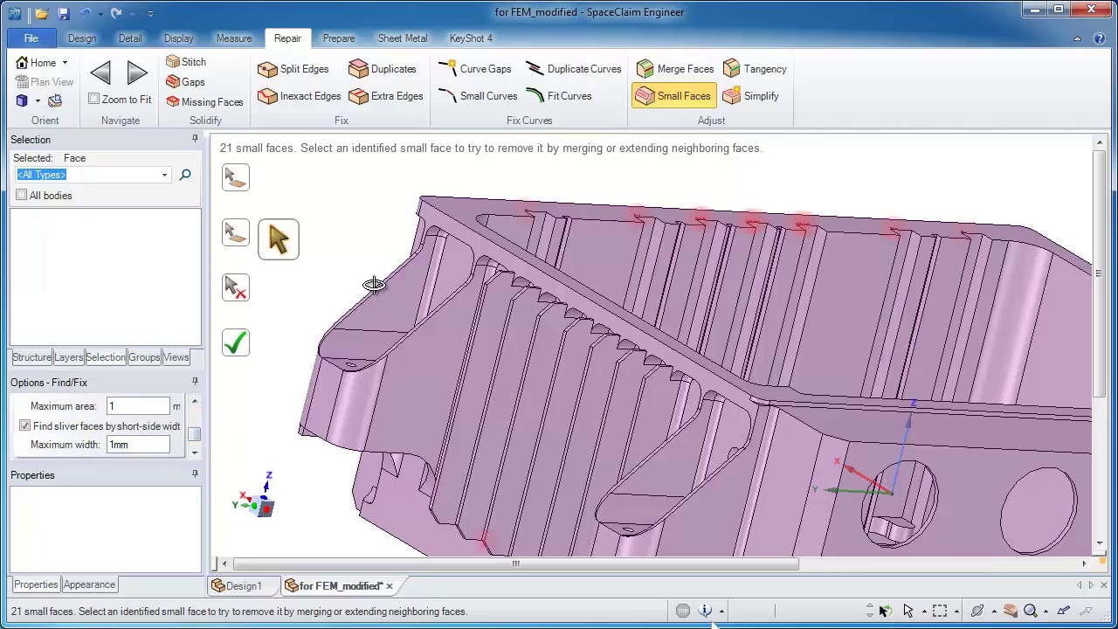
- Fix the flagged sliver faces along the fins, leaving only 4 small faces
{"action": "mouse_move", "coordinate": [374, 284]}
{"action": "middle_mouse_down"}
{"action": "mouse_move", "coordinate": [365, 235]}
{"action": "mouse_move", "coordinate": [386, 347]}
{"action": "middle_mouse_up"}
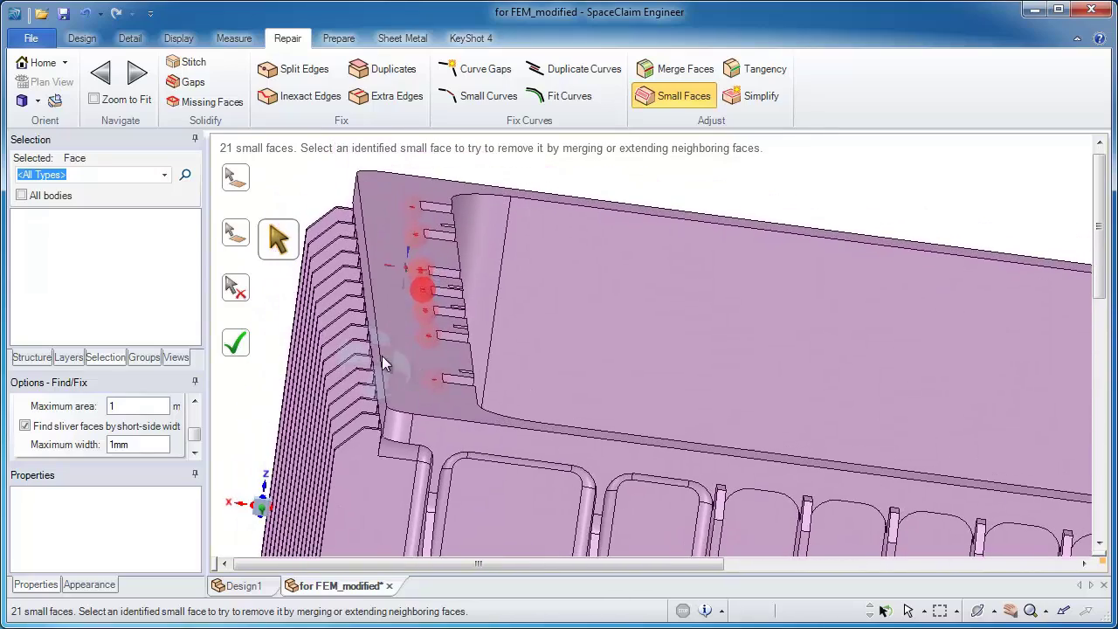
{"action": "scroll", "coordinate": [388, 347], "scroll_direction": "up", "scroll_amount": 2}
{"action": "scroll", "coordinate": [402, 345], "scroll_direction": "up", "scroll_amount": 2}
{"action": "scroll", "coordinate": [418, 343], "scroll_direction": "up", "scroll_amount": 2}
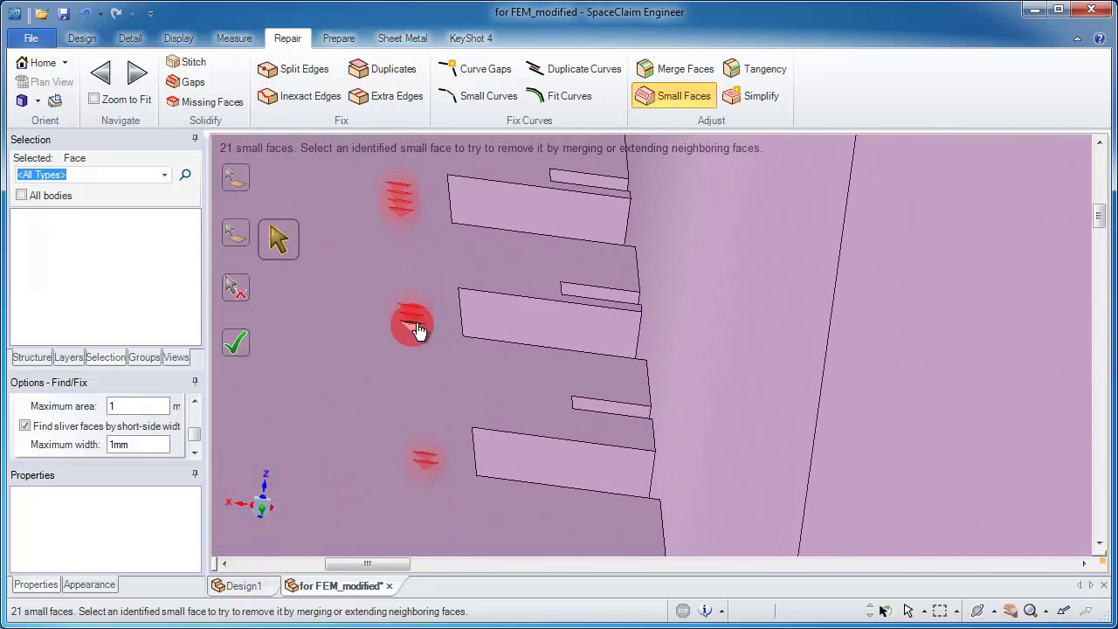
{"action": "scroll", "coordinate": [394, 330], "scroll_direction": "down", "scroll_amount": 1}
{"action": "scroll", "coordinate": [399, 210], "scroll_direction": "down", "scroll_amount": 2}
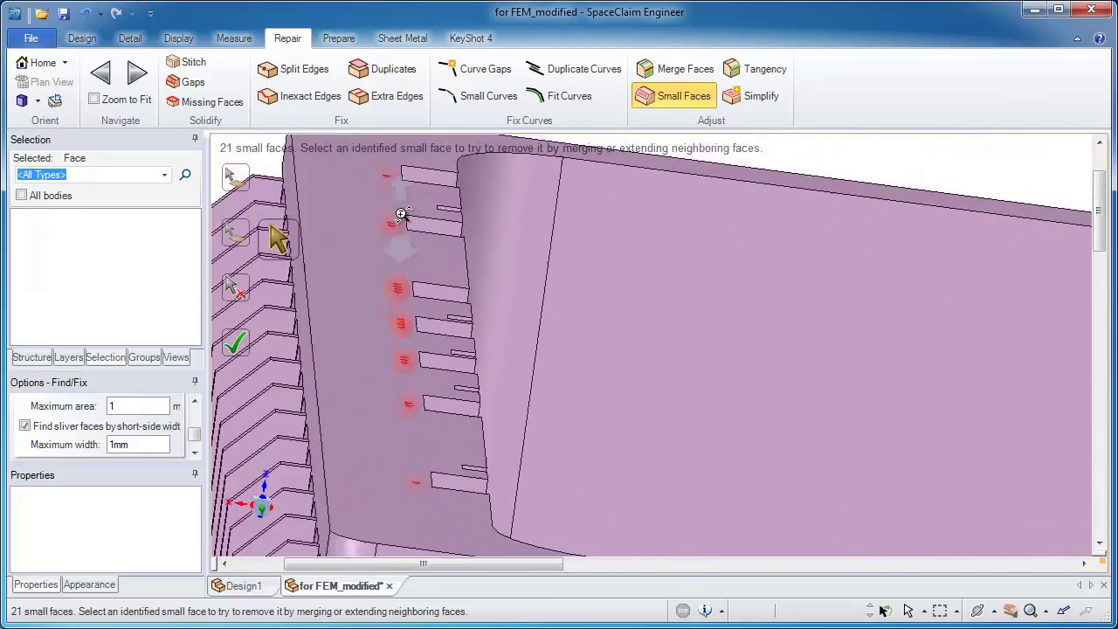
{"action": "scroll", "coordinate": [391, 256], "scroll_direction": "down", "scroll_amount": 2}
{"action": "left_click", "coordinate": [459, 492]}
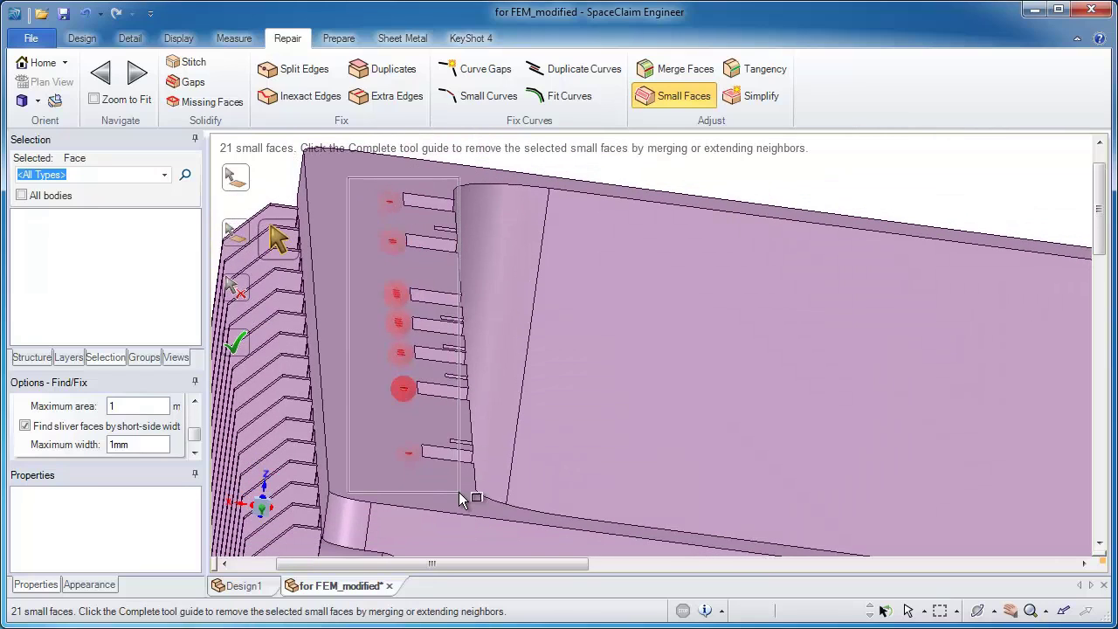
{"action": "left_click", "coordinate": [262, 348]}
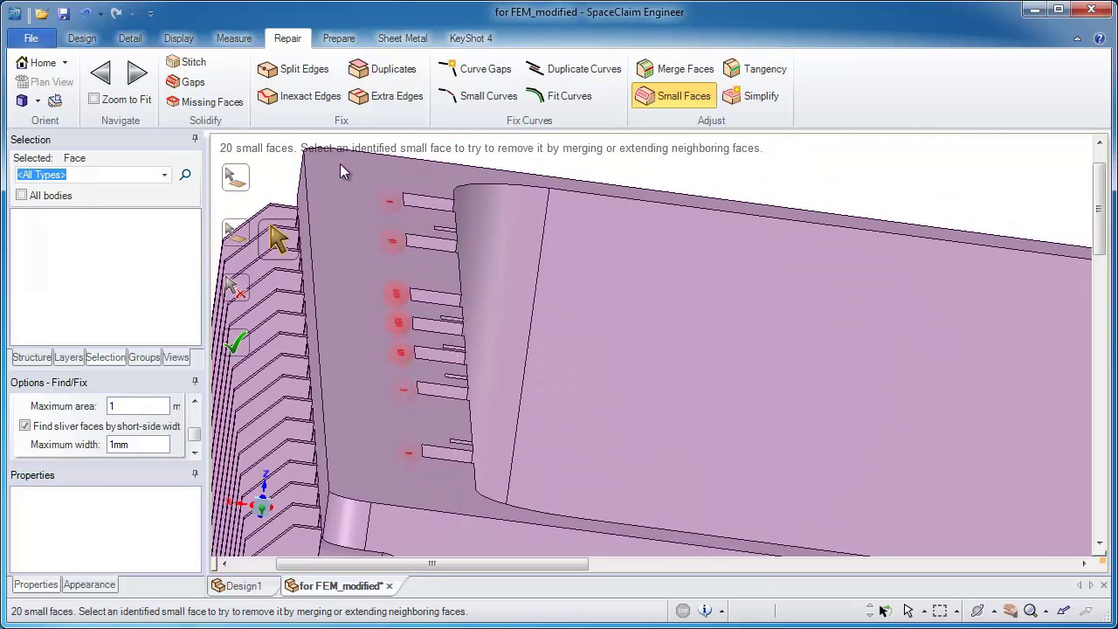
{"action": "left_click", "coordinate": [456, 535]}
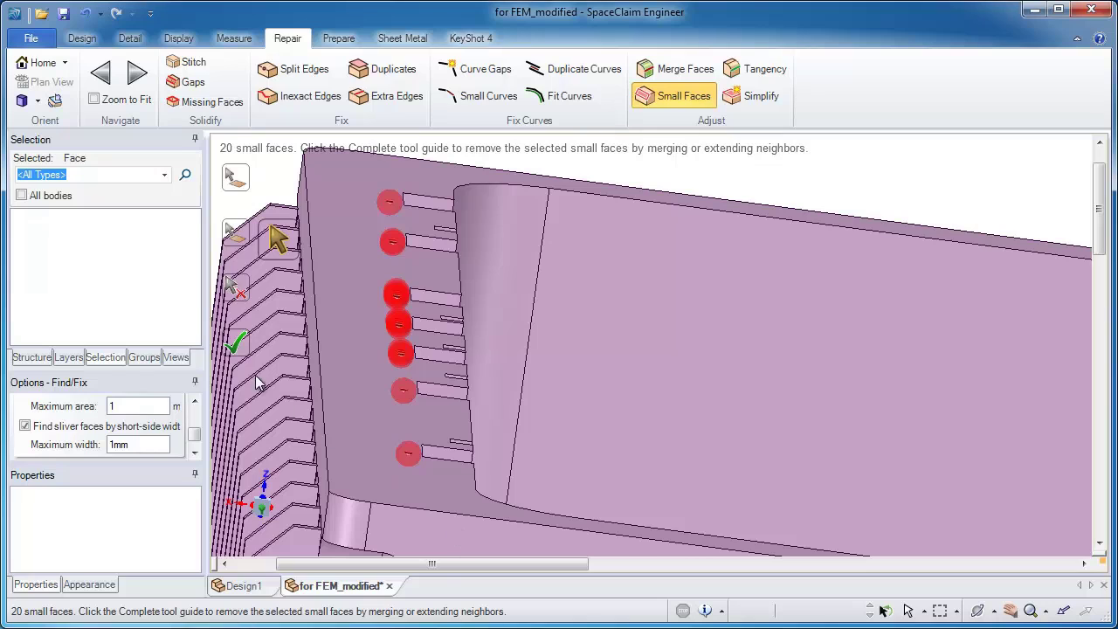
{"action": "left_click", "coordinate": [238, 351]}
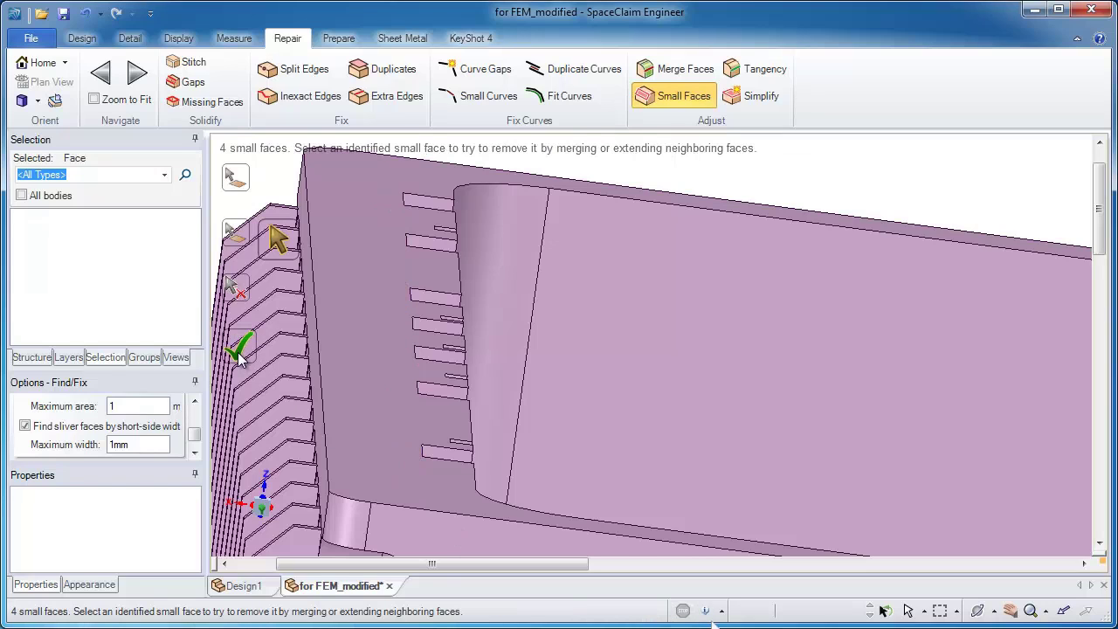
- Zoom in on the corner mounting tab with the leftover sliver and return to Design tools
{"action": "scroll", "coordinate": [397, 341], "scroll_direction": "down", "scroll_amount": 3}
{"action": "scroll", "coordinate": [396, 342], "scroll_direction": "down", "scroll_amount": 3}
{"action": "middle_click_drag", "start_coordinate": [397, 341], "coordinate": [482, 346]}
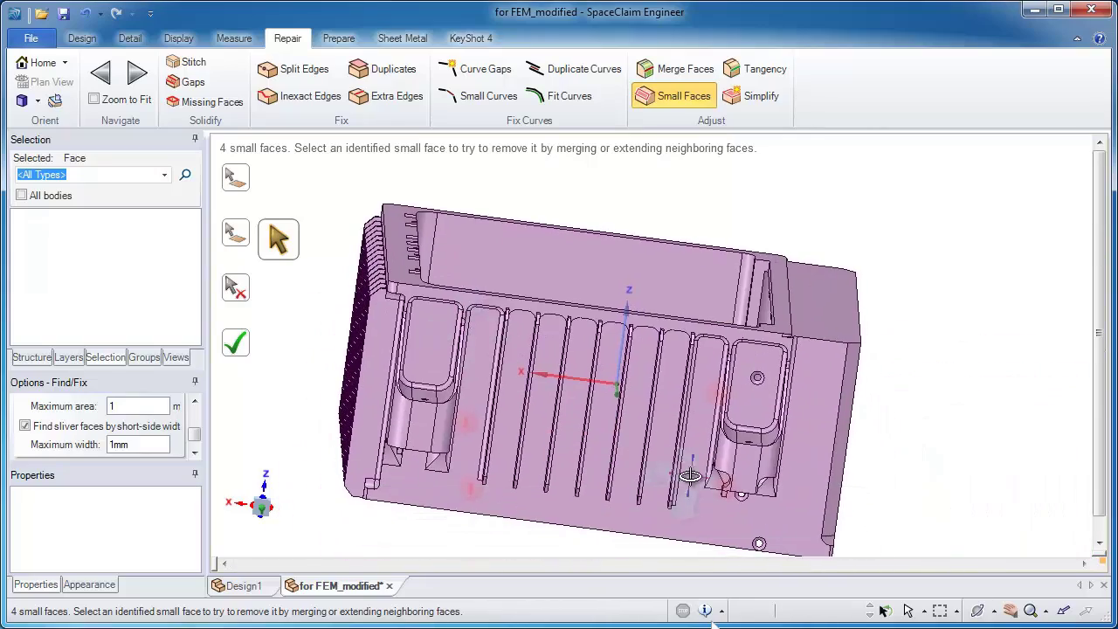
{"action": "middle_click_drag", "start_coordinate": [690, 472], "coordinate": [772, 355]}
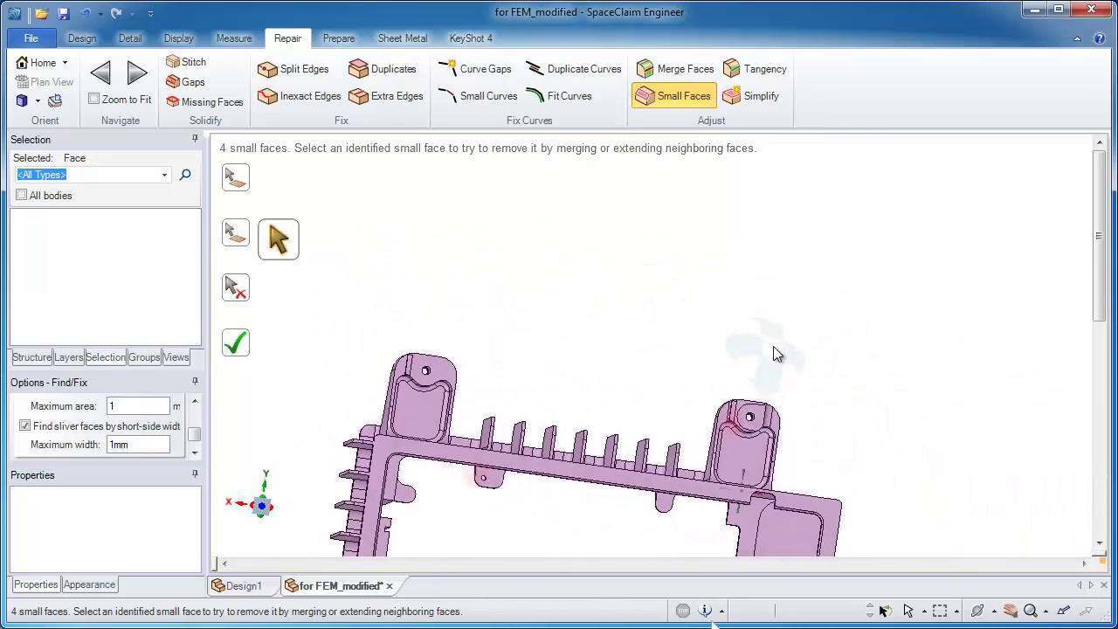
{"action": "scroll", "coordinate": [725, 419], "scroll_direction": "up", "scroll_amount": 3}
{"action": "scroll", "coordinate": [712, 418], "scroll_direction": "up", "scroll_amount": 3}
{"action": "scroll", "coordinate": [703, 415], "scroll_direction": "up", "scroll_amount": 3}
{"action": "scroll", "coordinate": [697, 412], "scroll_direction": "up", "scroll_amount": 3}
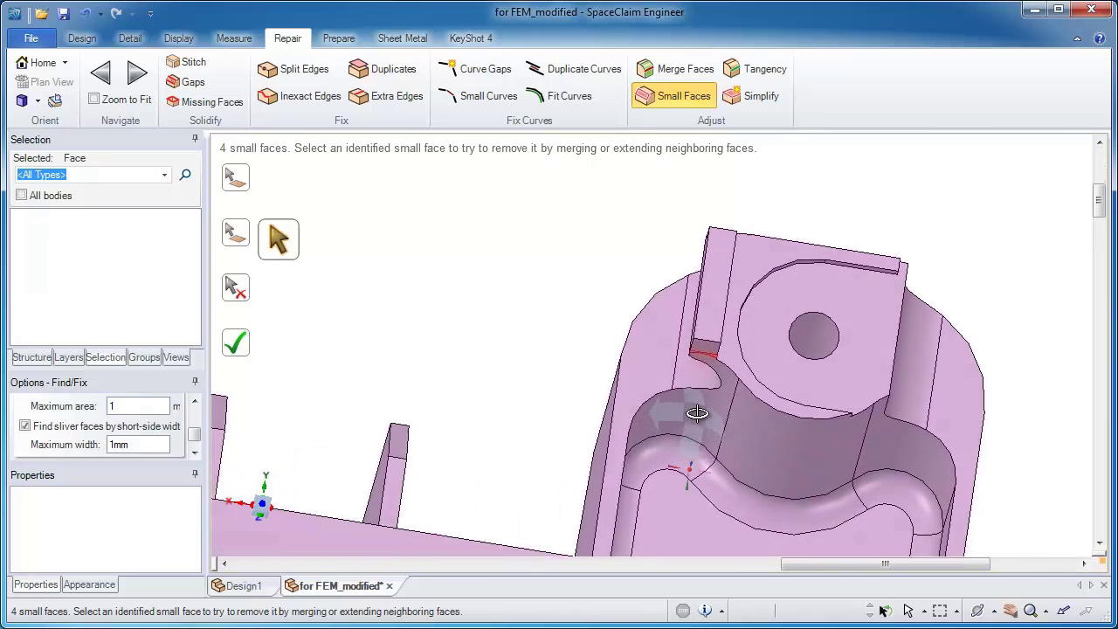
{"action": "middle_click_drag", "start_coordinate": [697, 413], "coordinate": [701, 406]}
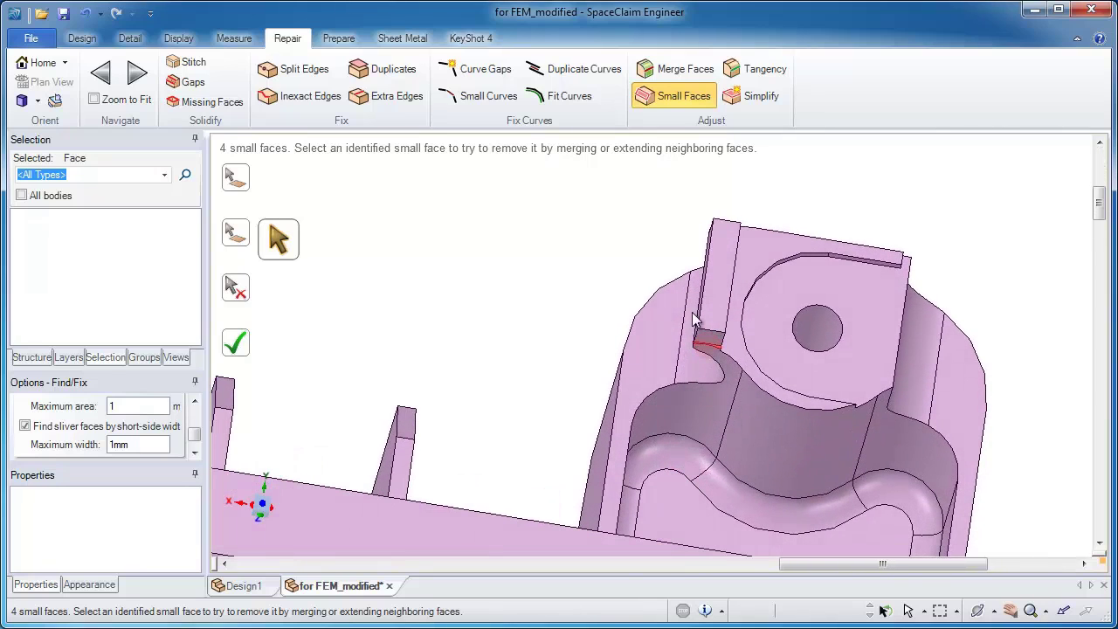
{"action": "left_click", "coordinate": [87, 42]}
{"action": "left_click", "coordinate": [37, 357]}
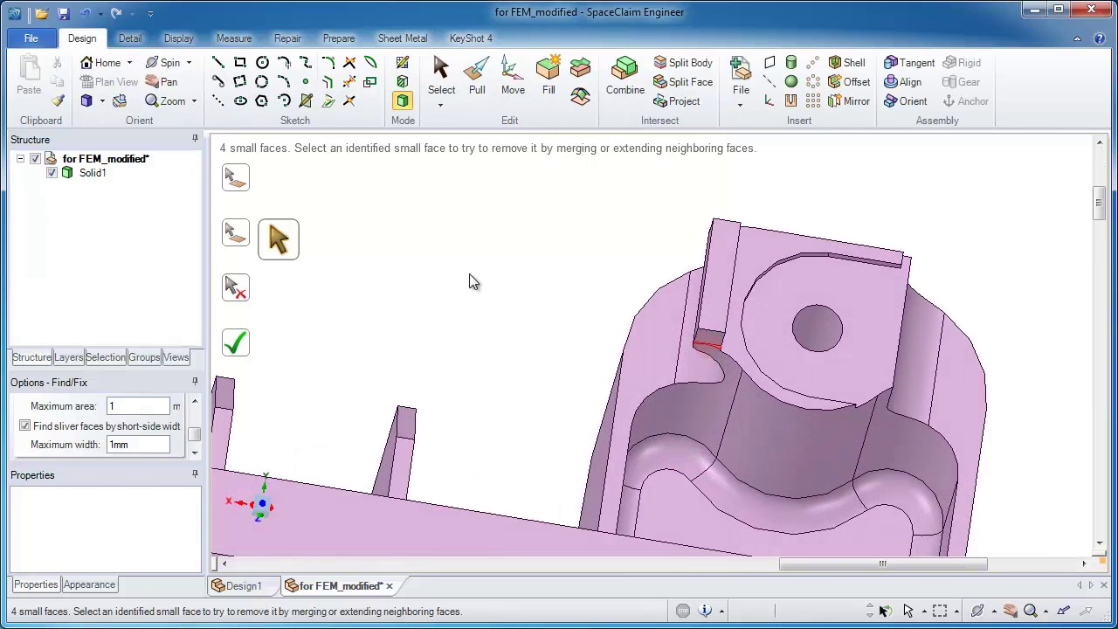
- Pull the thin sliver face under the tab up to the neighbouring reference face
{"action": "left_click", "coordinate": [477, 96]}
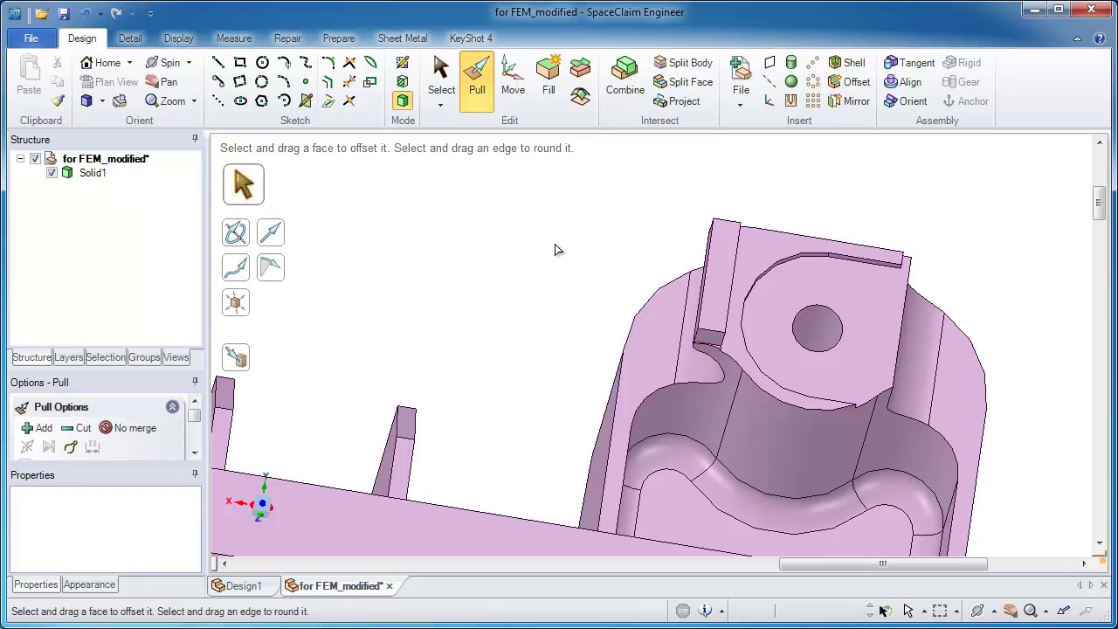
{"action": "scroll", "coordinate": [739, 400], "scroll_direction": "up", "scroll_amount": 3}
{"action": "scroll", "coordinate": [717, 453], "scroll_direction": "up", "scroll_amount": 3}
{"action": "scroll", "coordinate": [690, 428], "scroll_direction": "up", "scroll_amount": 3}
{"action": "scroll", "coordinate": [672, 367], "scroll_direction": "up", "scroll_amount": 1}
{"action": "middle_click_drag", "start_coordinate": [670, 359], "coordinate": [673, 349]}
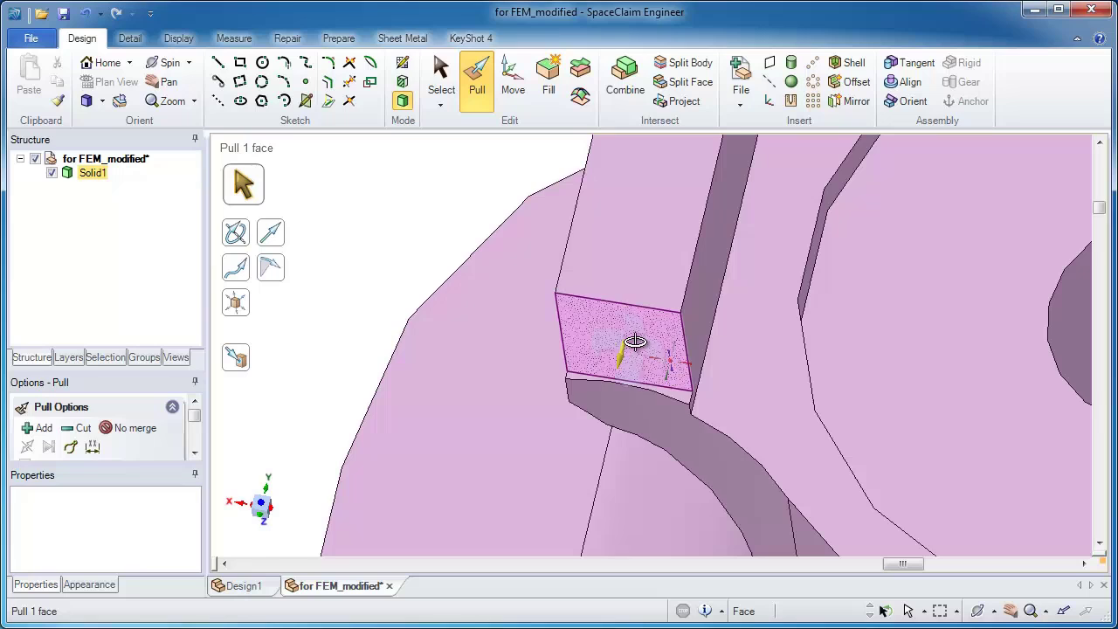
{"action": "left_click", "coordinate": [681, 399]}
{"action": "left_click_drag", "start_coordinate": [680, 399], "coordinate": [677, 290]}
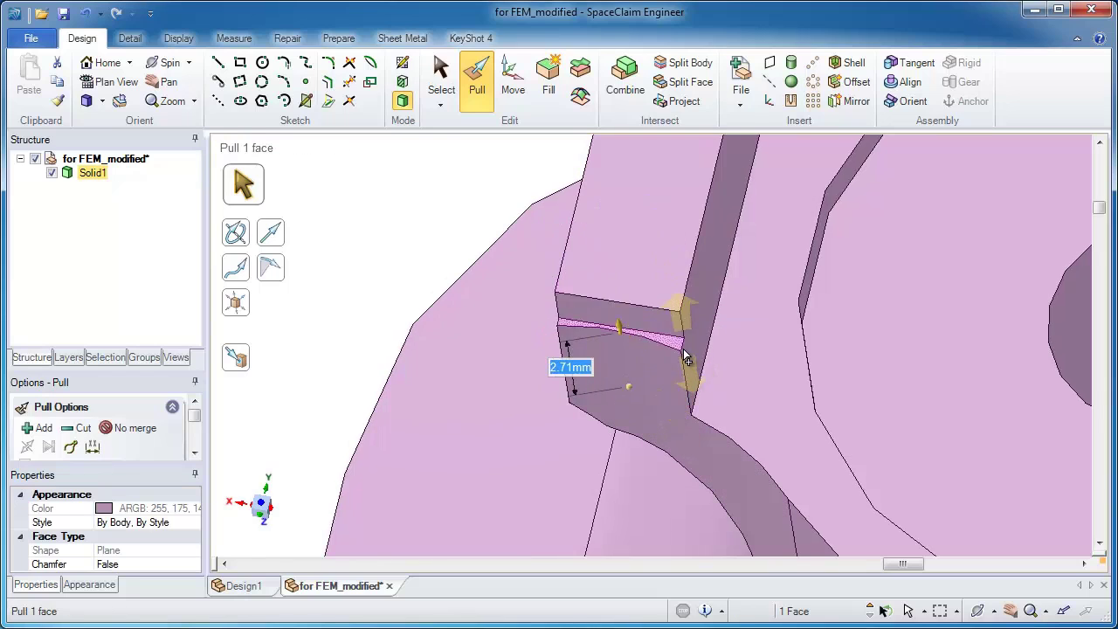
{"action": "left_click_drag", "start_coordinate": [678, 291], "coordinate": [683, 374]}
{"action": "left_click", "coordinate": [245, 361]}
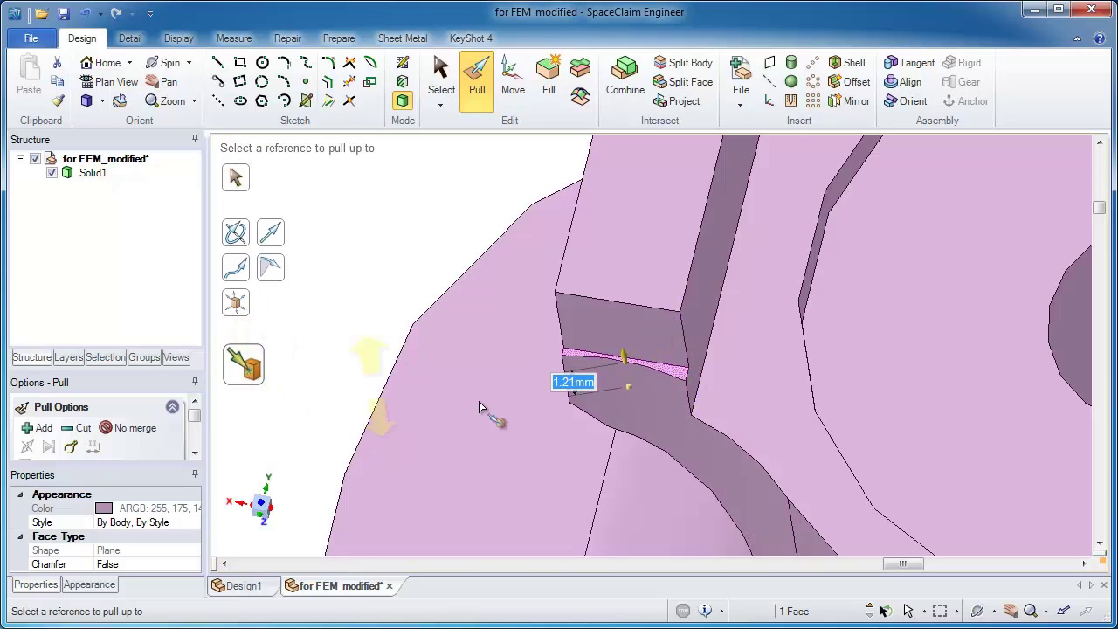
{"action": "left_click", "coordinate": [729, 417]}
{"action": "key", "text": "s"}
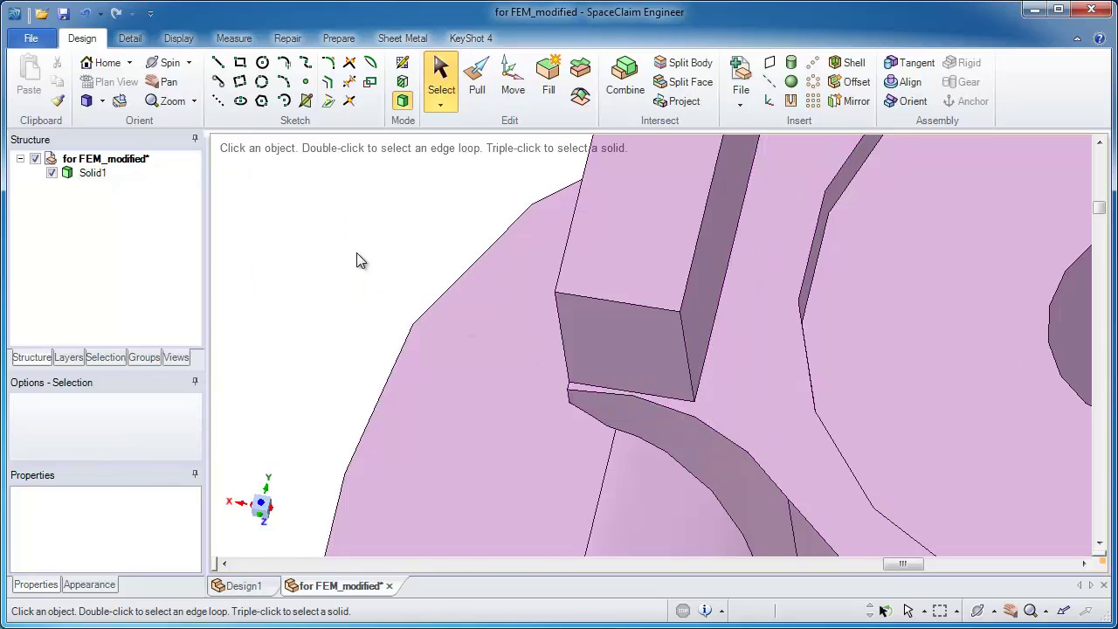
- Undo that pull and instead pull the thin face up to the top face
{"action": "mouse_move", "coordinate": [589, 370]}
{"action": "middle_mouse_down"}
{"action": "mouse_move", "coordinate": [724, 417]}
{"action": "mouse_move", "coordinate": [716, 320]}
{"action": "mouse_move", "coordinate": [620, 324]}
{"action": "middle_mouse_up"}
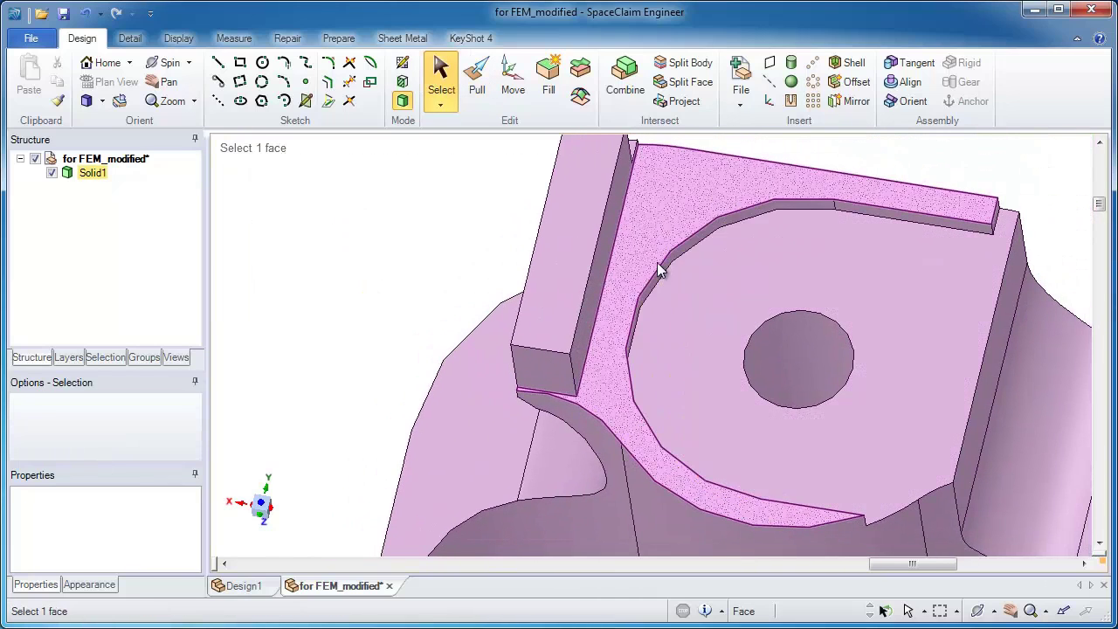
{"action": "middle_click_drag", "start_coordinate": [600, 399], "coordinate": [588, 443], "text": "ctrl"}
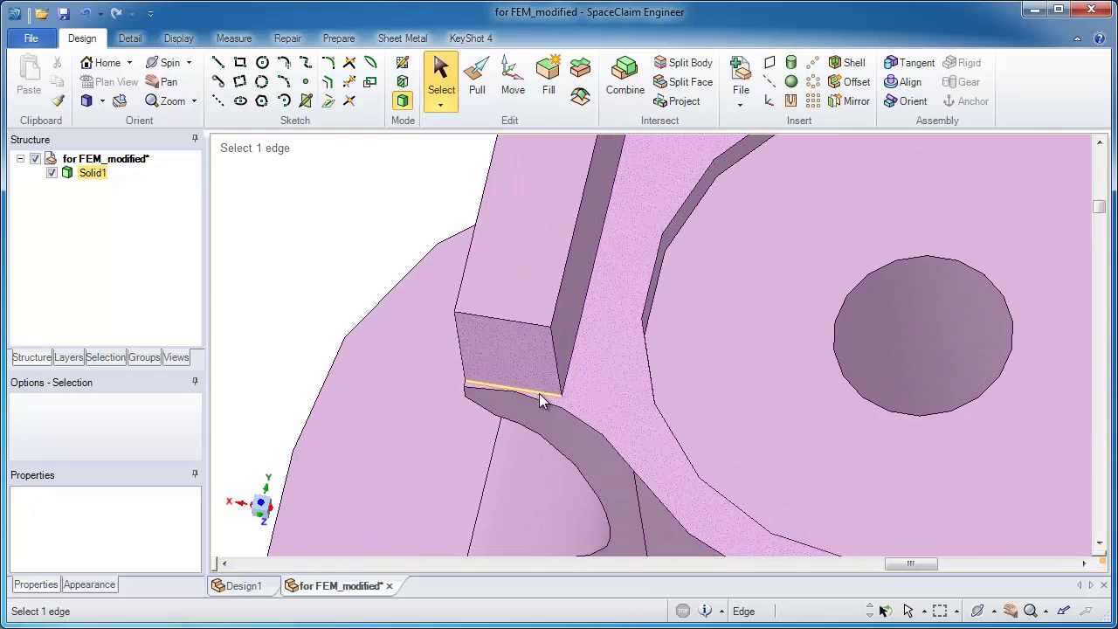
{"action": "left_click", "coordinate": [85, 18]}
{"action": "left_click_drag", "start_coordinate": [422, 255], "coordinate": [399, 249]}
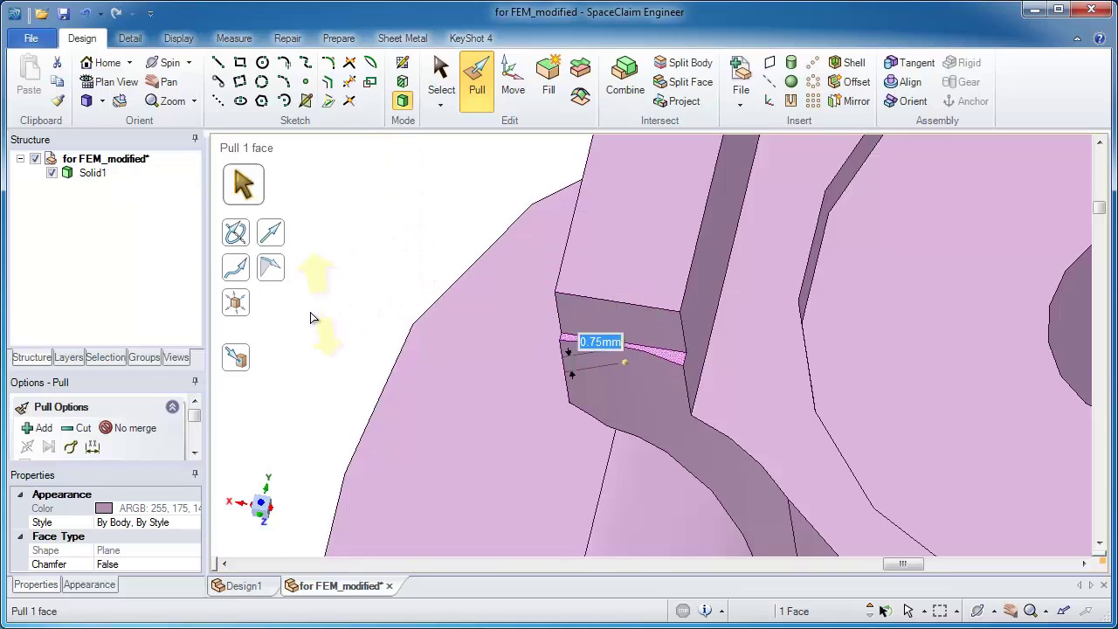
{"action": "left_click", "coordinate": [235, 357]}
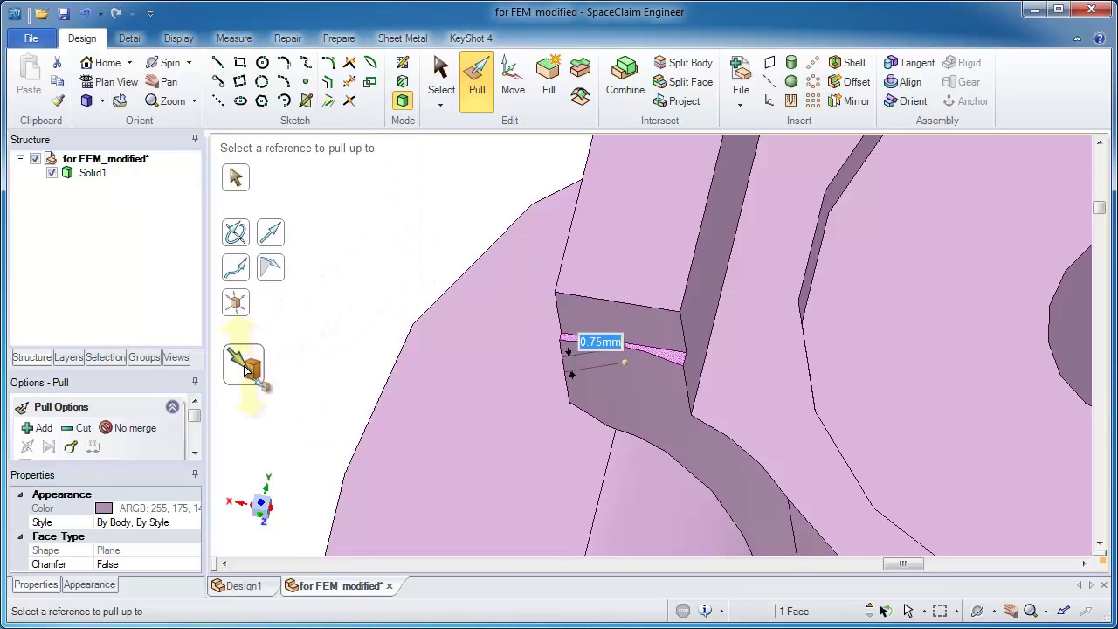
{"action": "left_click", "coordinate": [605, 269]}
{"action": "mouse_move", "coordinate": [606, 269]}
{"action": "middle_mouse_down"}
{"action": "mouse_move", "coordinate": [479, 316]}
{"action": "mouse_move", "coordinate": [540, 338]}
{"action": "mouse_move", "coordinate": [599, 240]}
{"action": "middle_mouse_up"}
- Select all 103 rounds equal to 3 mm from a ribbed-side fillet and fill them
{"action": "key", "text": "Escape"}
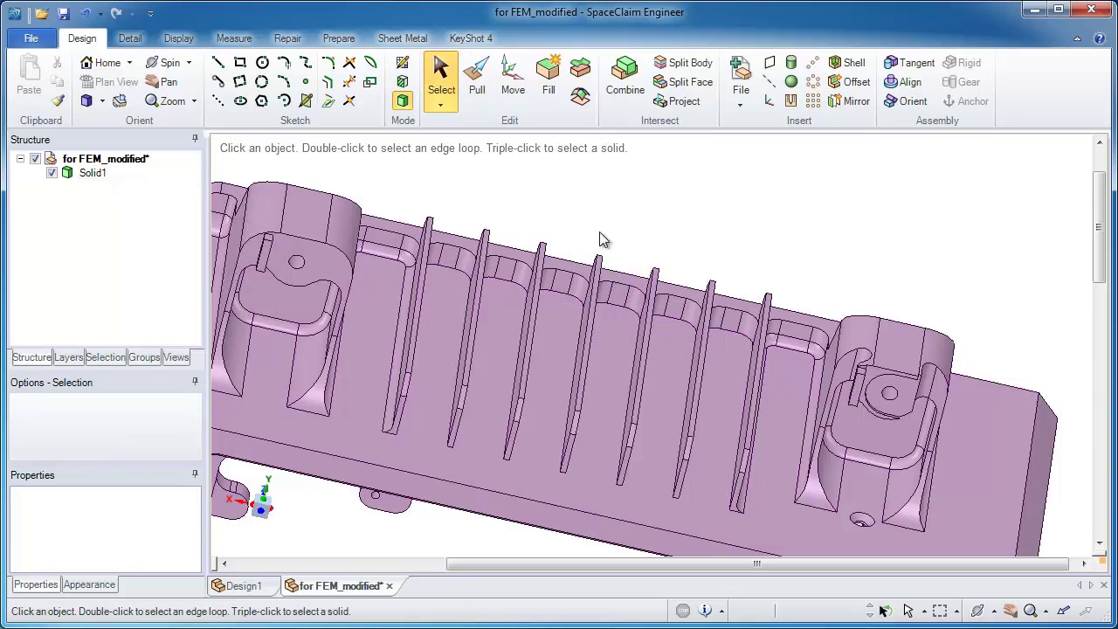
{"action": "left_click", "coordinate": [792, 343]}
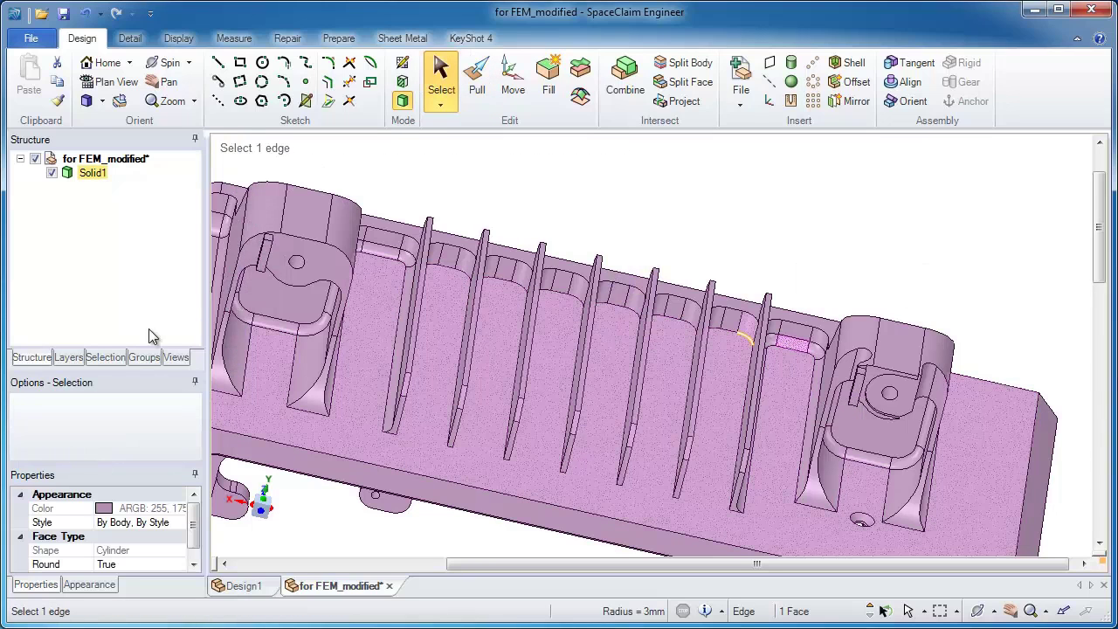
{"action": "left_click", "coordinate": [109, 357]}
{"action": "left_click", "coordinate": [120, 235]}
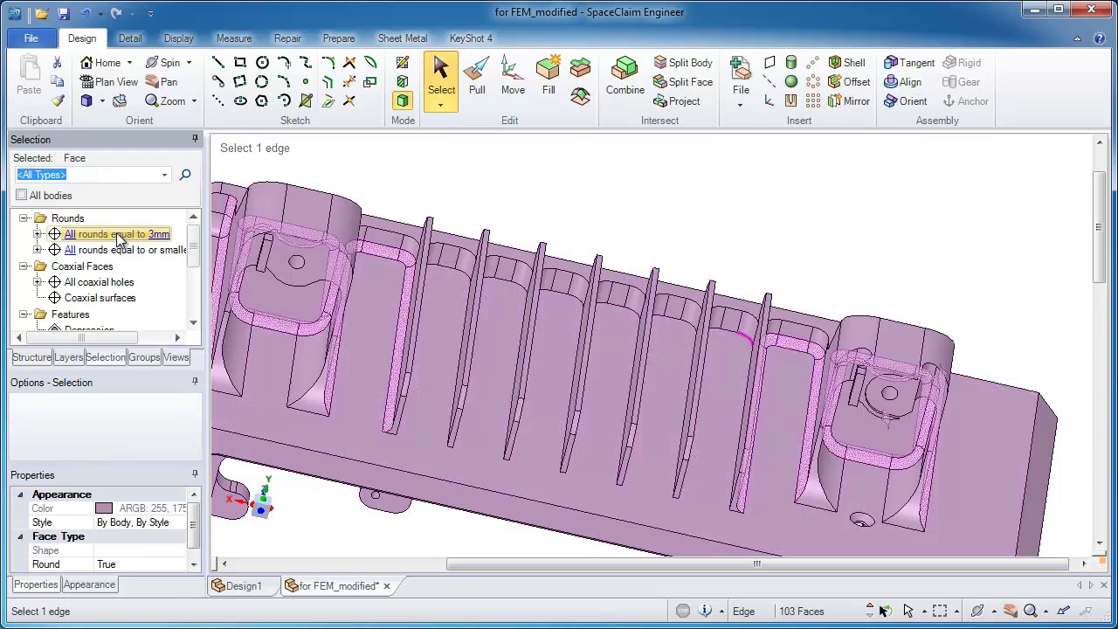
{"action": "left_click", "coordinate": [543, 95]}
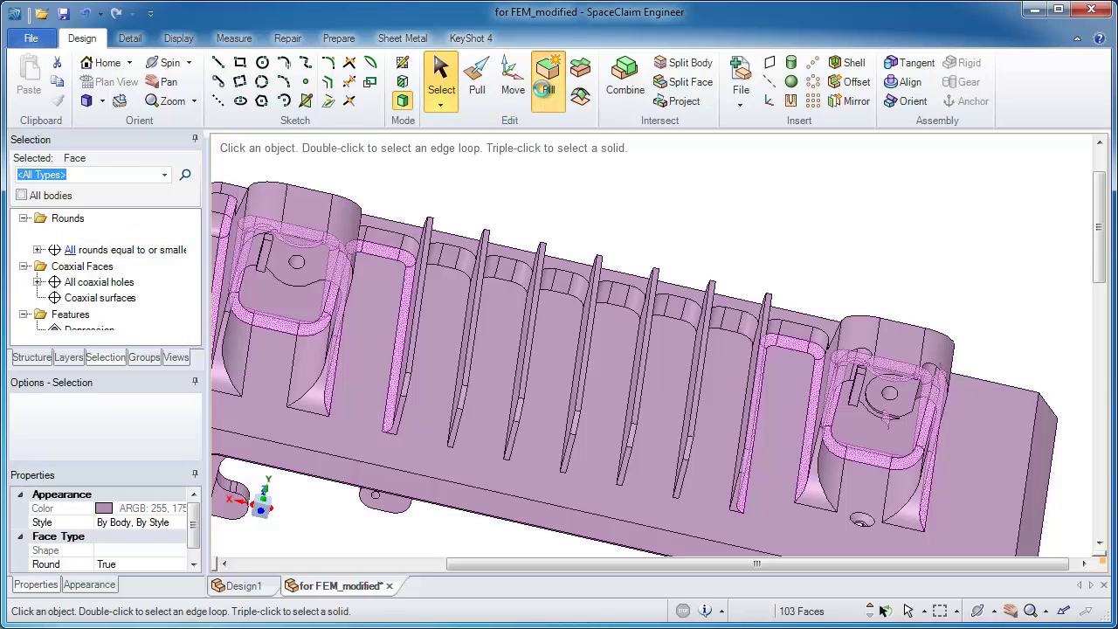
- Select all 64 faces with the same area as a 6 mm round between the fins
{"action": "left_click", "coordinate": [575, 287]}
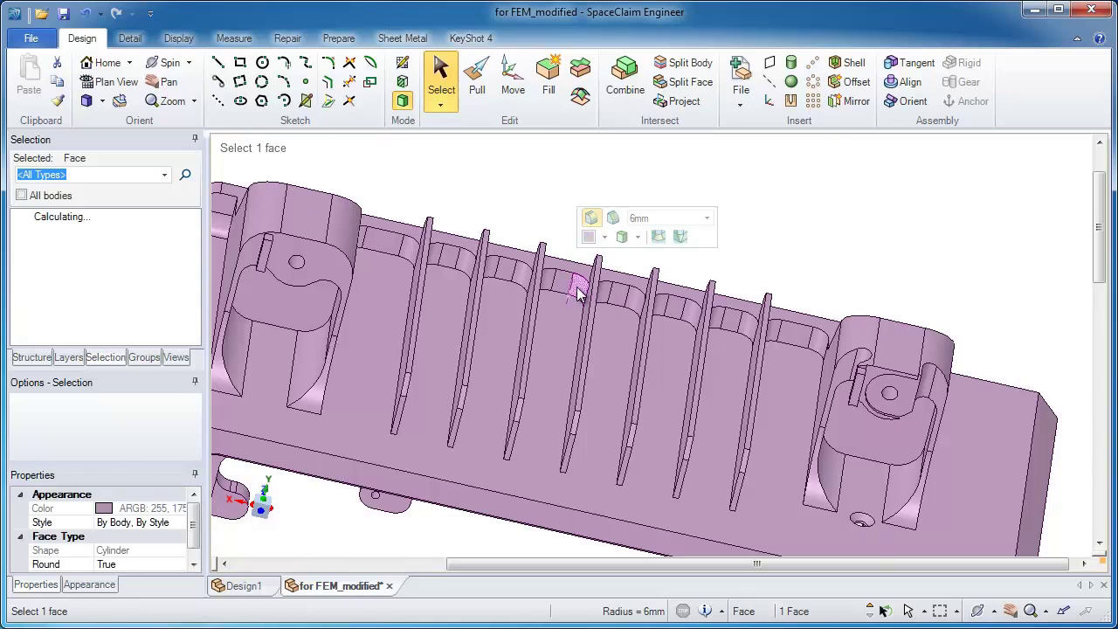
{"action": "scroll", "coordinate": [194, 267], "scroll_direction": "down", "scroll_amount": 1}
{"action": "scroll", "coordinate": [194, 278], "scroll_direction": "down", "scroll_amount": 1}
{"action": "scroll", "coordinate": [194, 279], "scroll_direction": "down", "scroll_amount": 1}
{"action": "left_click", "coordinate": [144, 281]}
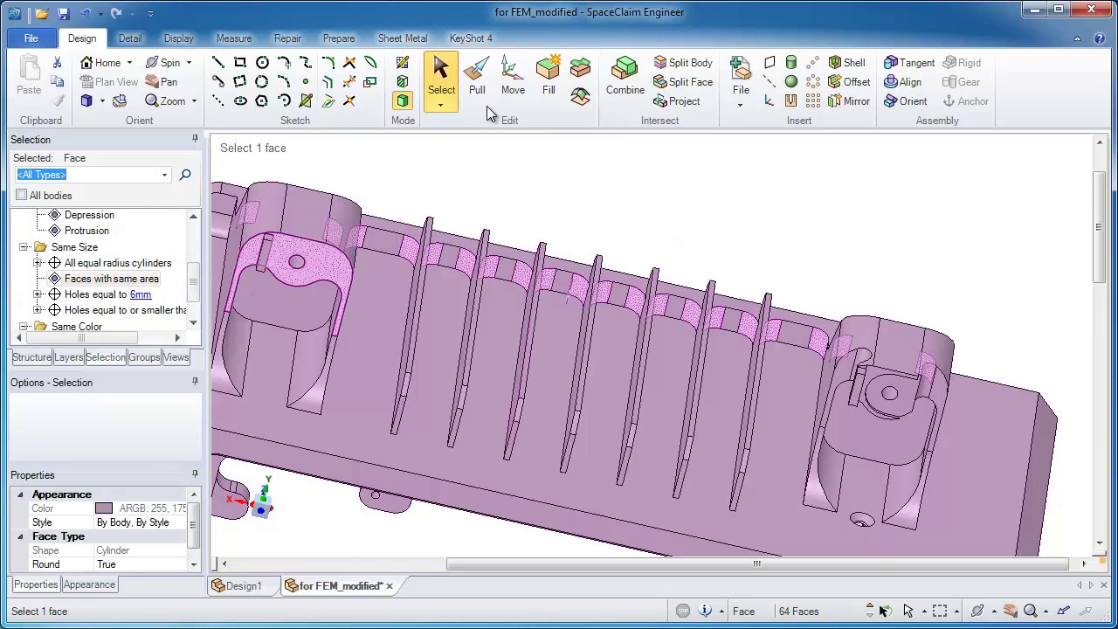